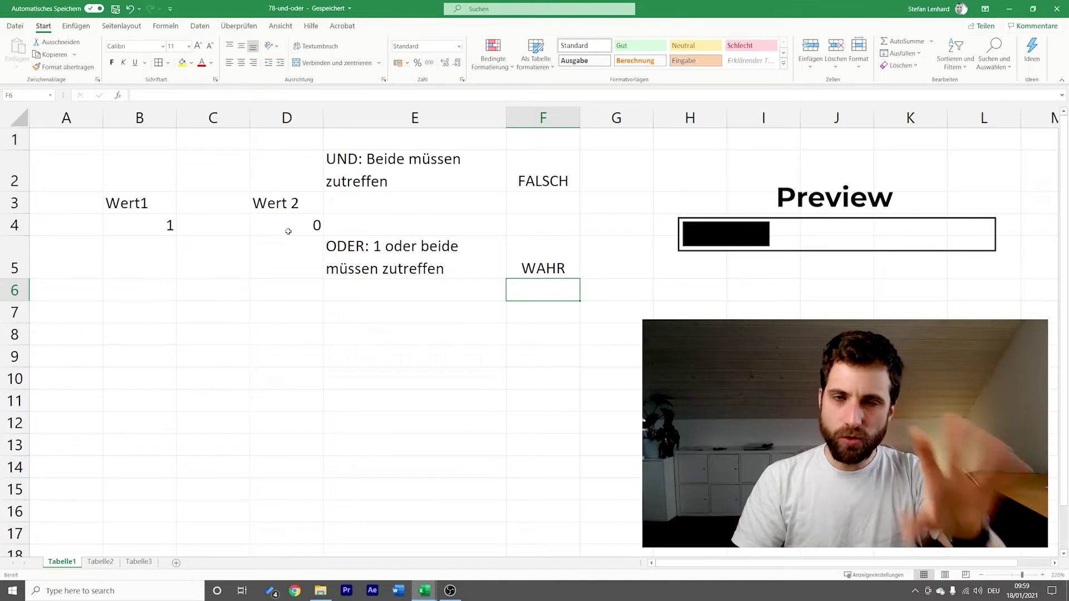
- Enter 1 for Wert 2 in D4, then set Wert 1 in B4 and Wert 2 in D4 to 0
{"action": "left_click", "coordinate": [288, 230]}
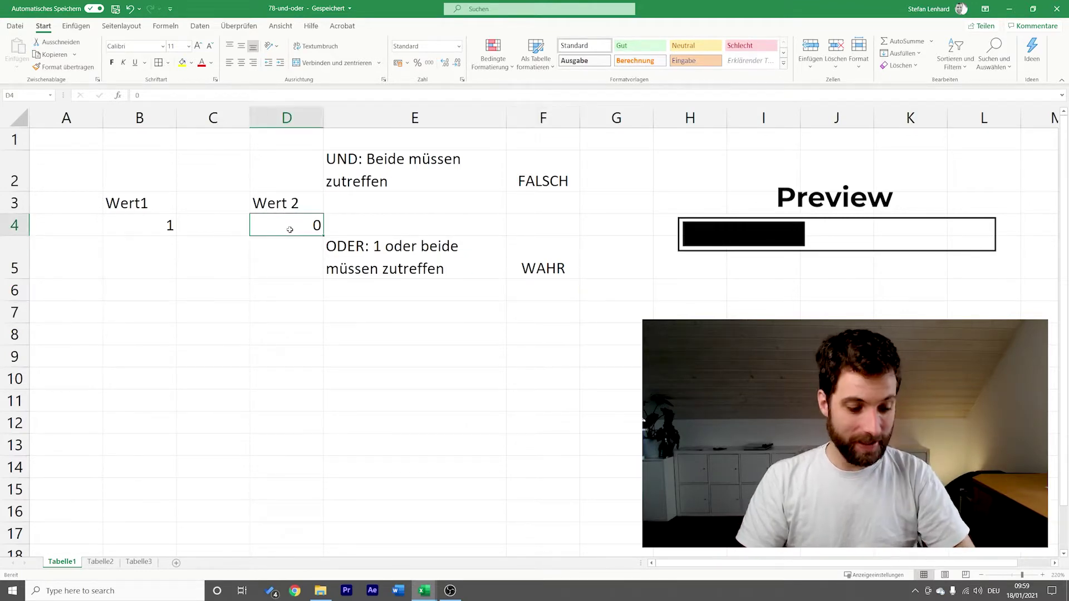
{"action": "type", "text": "1"}
{"action": "key", "text": "Return"}
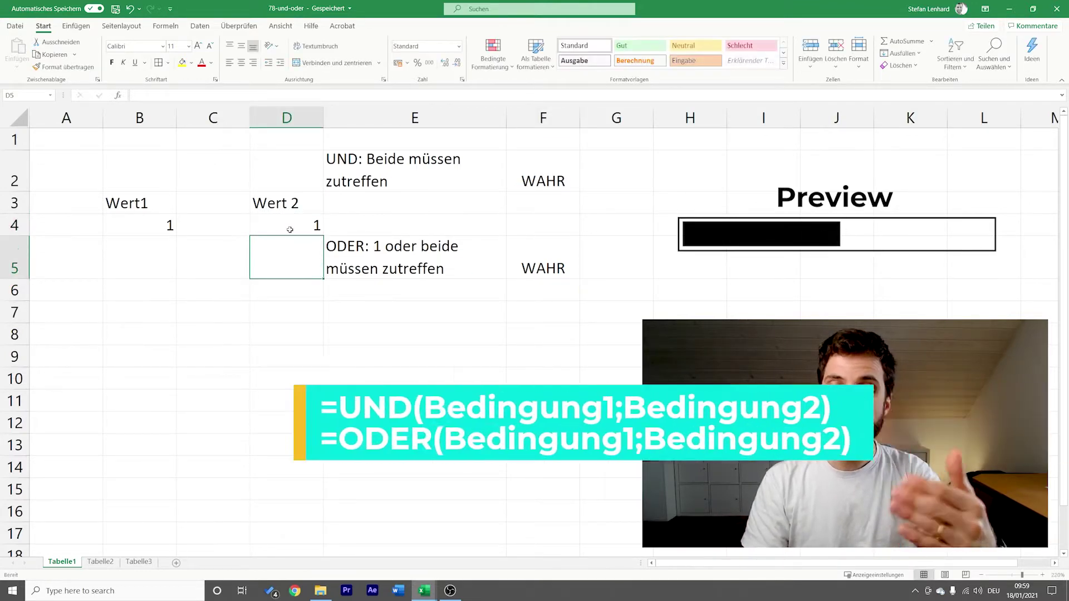
{"action": "key", "text": "Up"}
{"action": "key", "text": "Left"}
{"action": "key", "text": "Left"}
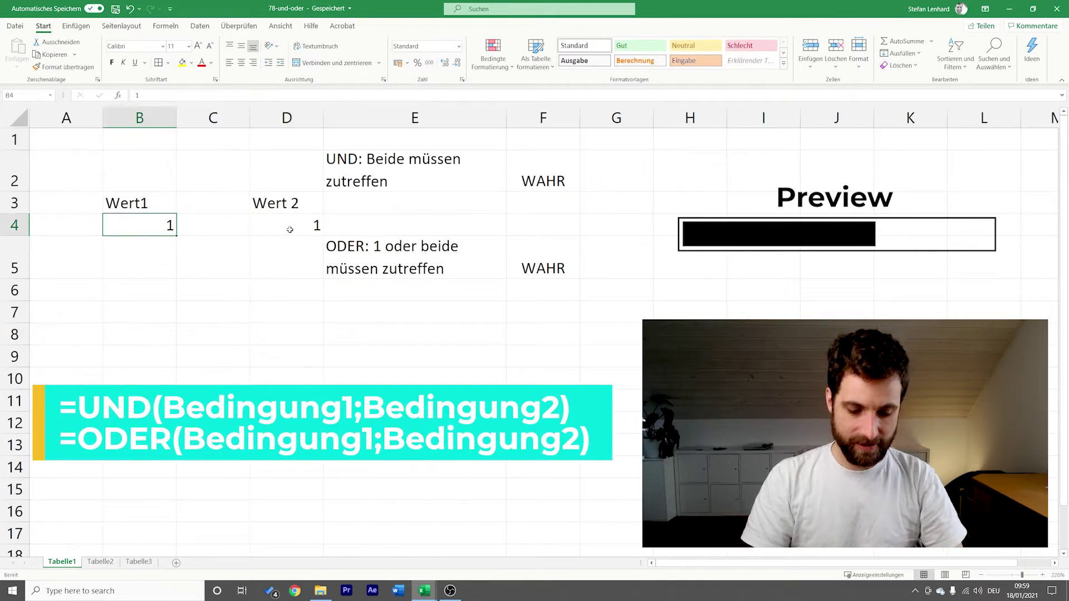
{"action": "type", "text": "0"}
{"action": "key", "text": "Right"}
{"action": "key", "text": "Right"}
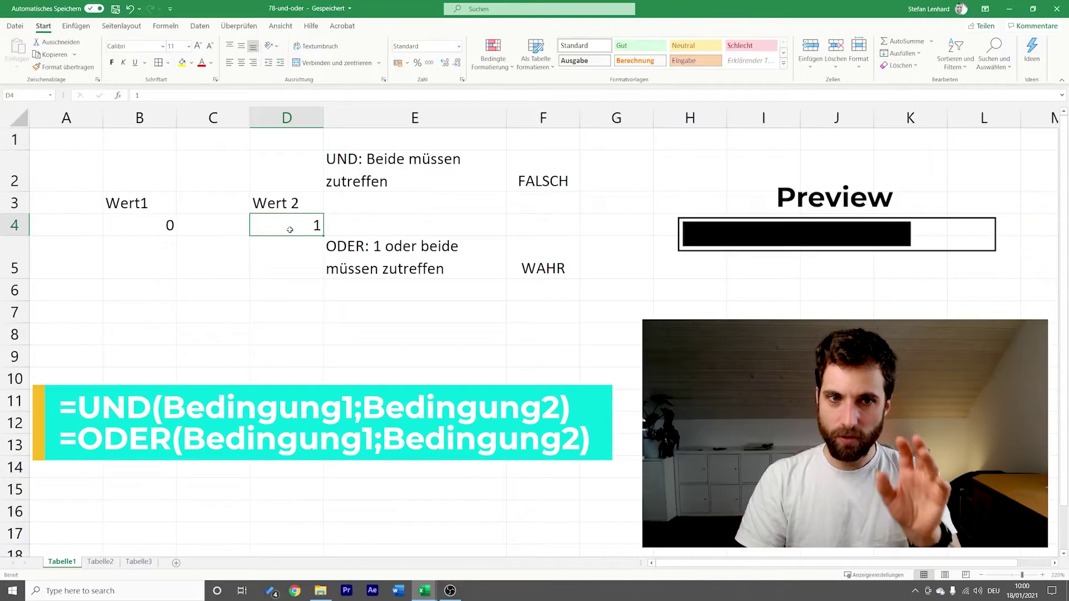
{"action": "type", "text": "0"}
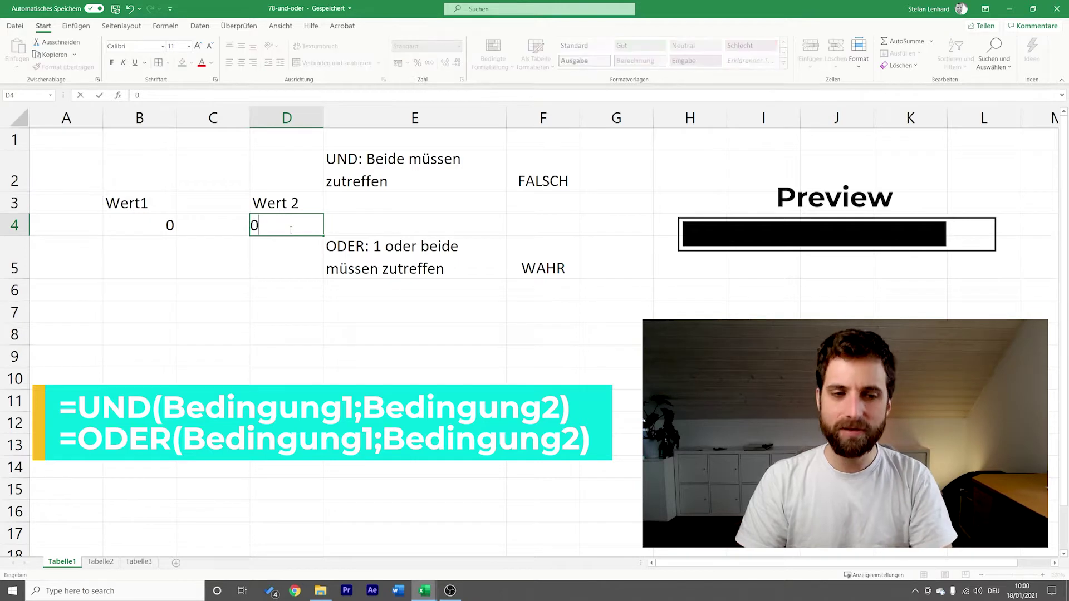
{"action": "key", "text": "Right"}
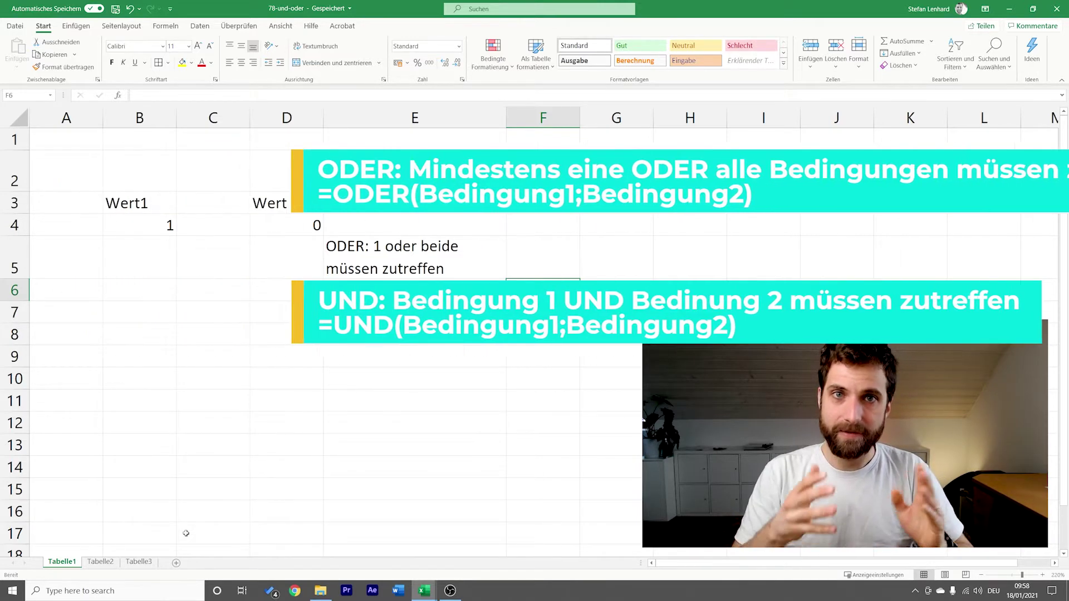
{"action": "left_click", "coordinate": [545, 176]}
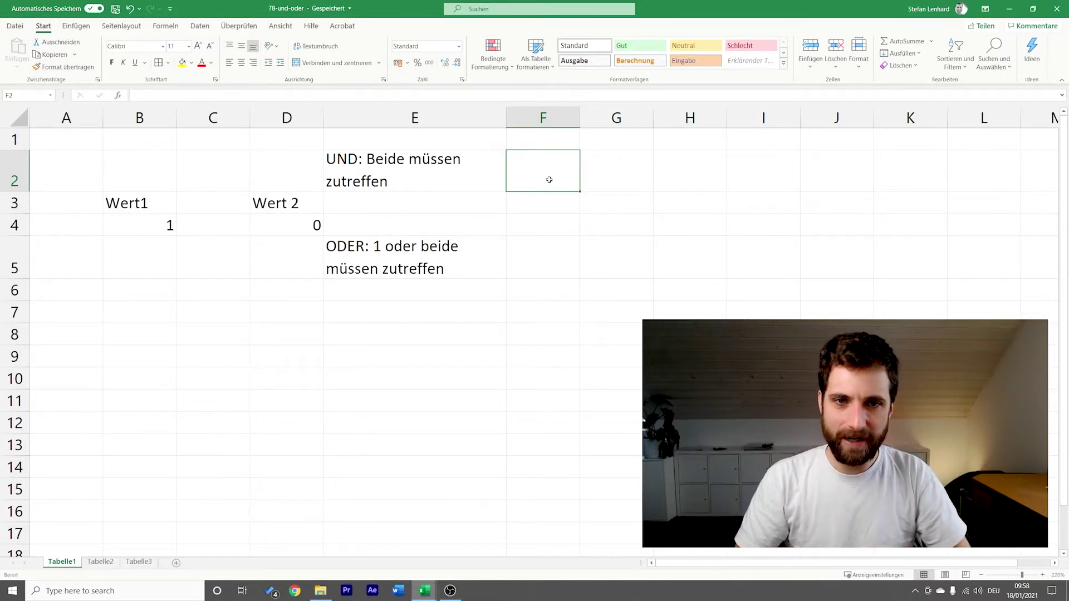
- Enter =UND(B4=1;D4=1) in F2 and confirm it returns FALSCH
{"action": "double_click", "coordinate": [548, 179]}
{"action": "type", "text": "="}
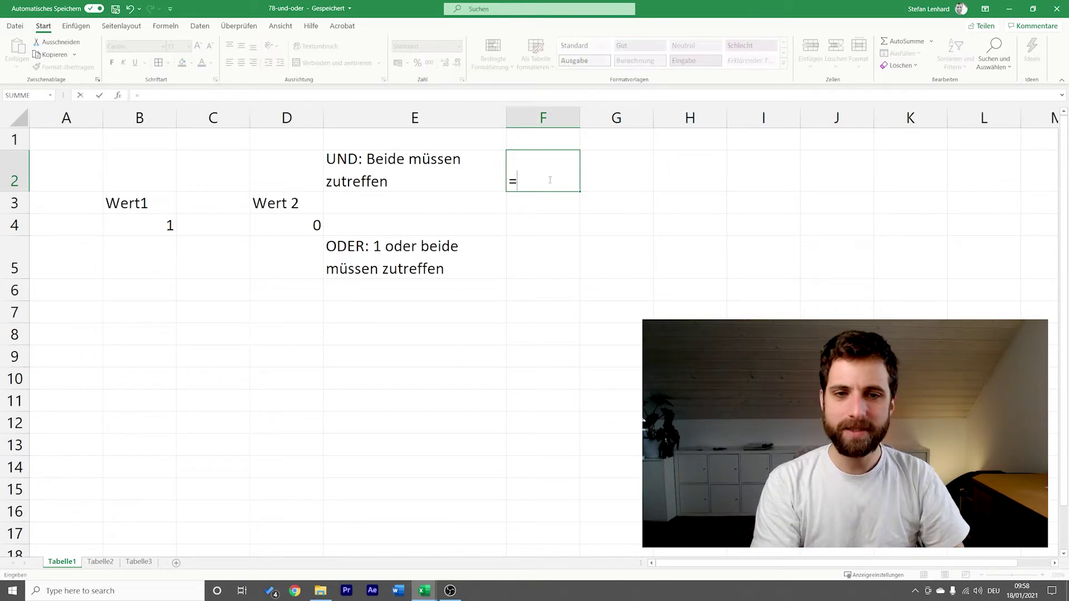
{"action": "type", "text": "UND("}
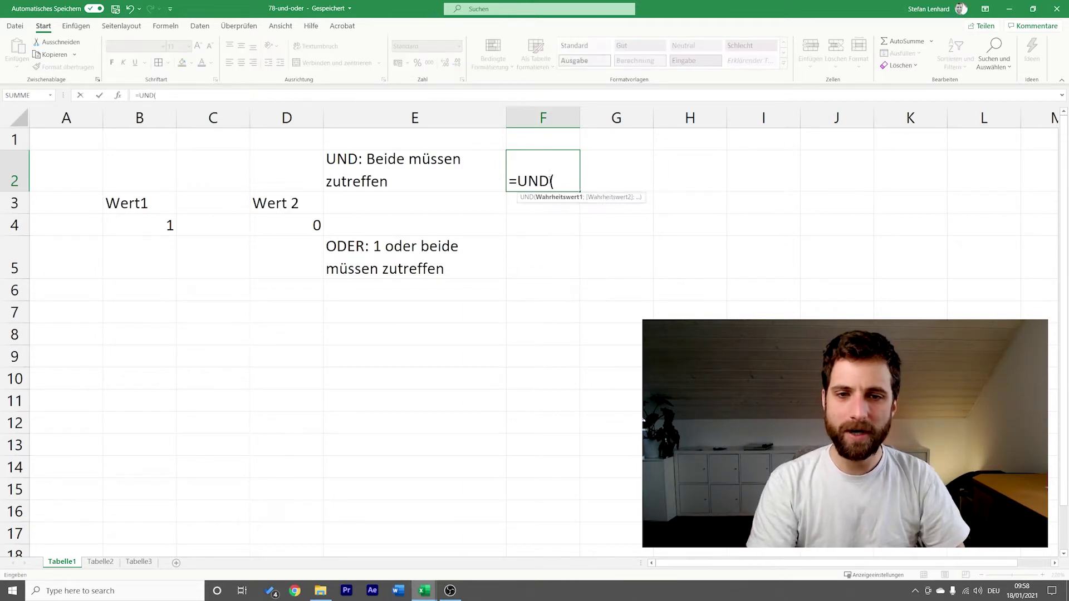
{"action": "left_click", "coordinate": [163, 224]}
{"action": "type", "text": "=1"}
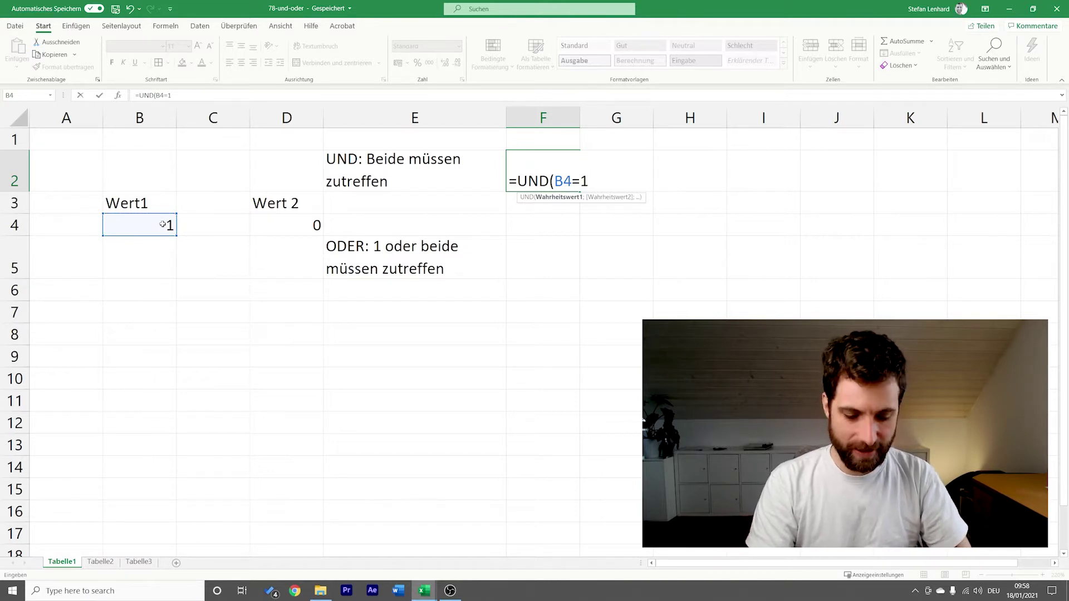
{"action": "type", "text": ";"}
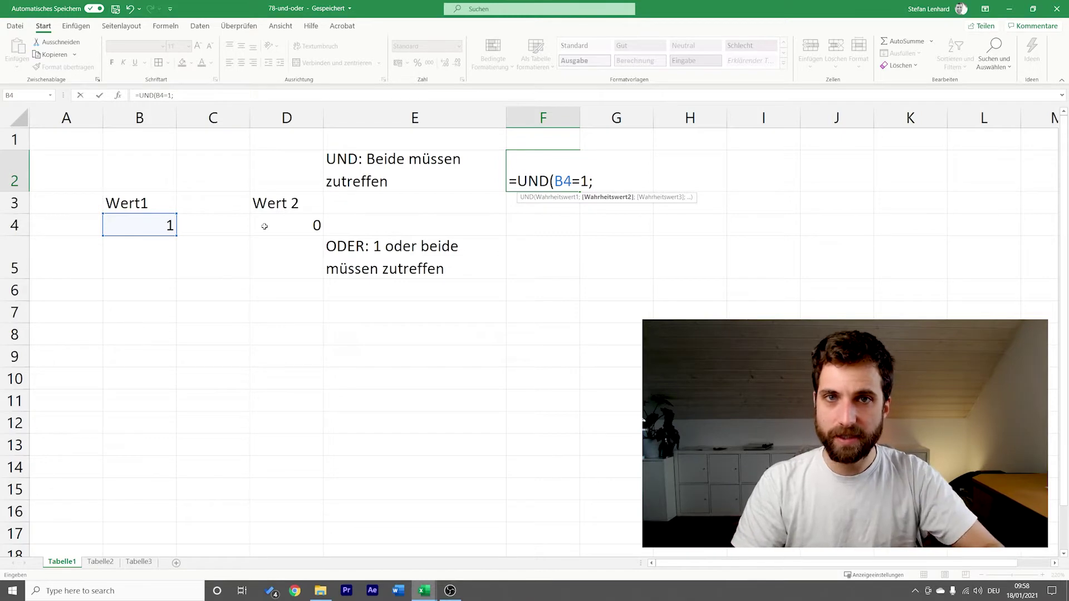
{"action": "left_click", "coordinate": [264, 226]}
{"action": "type", "text": "=1"}
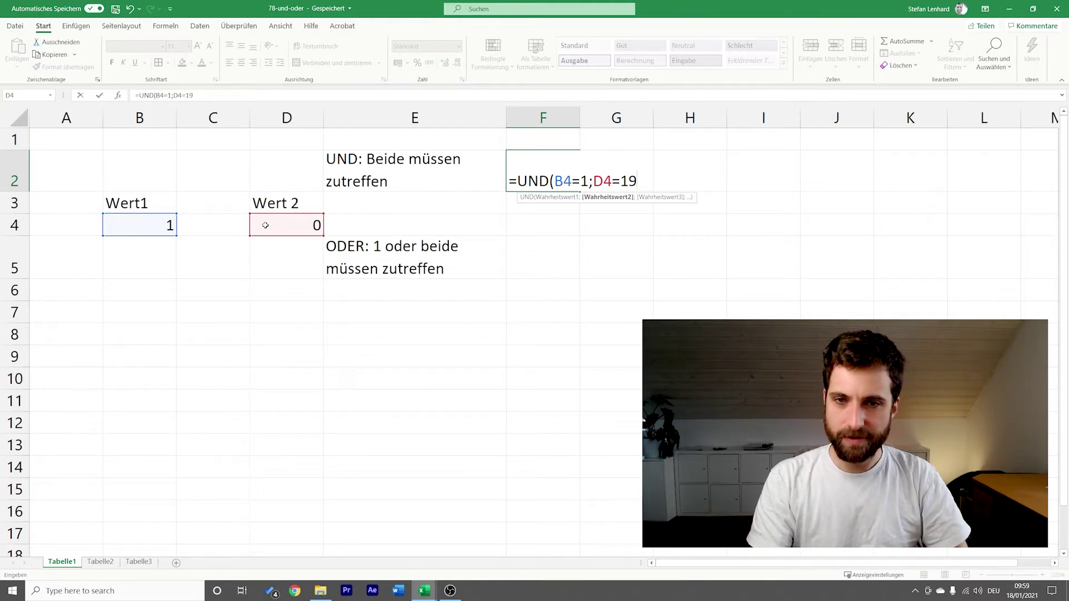
{"action": "key", "text": "Return"}
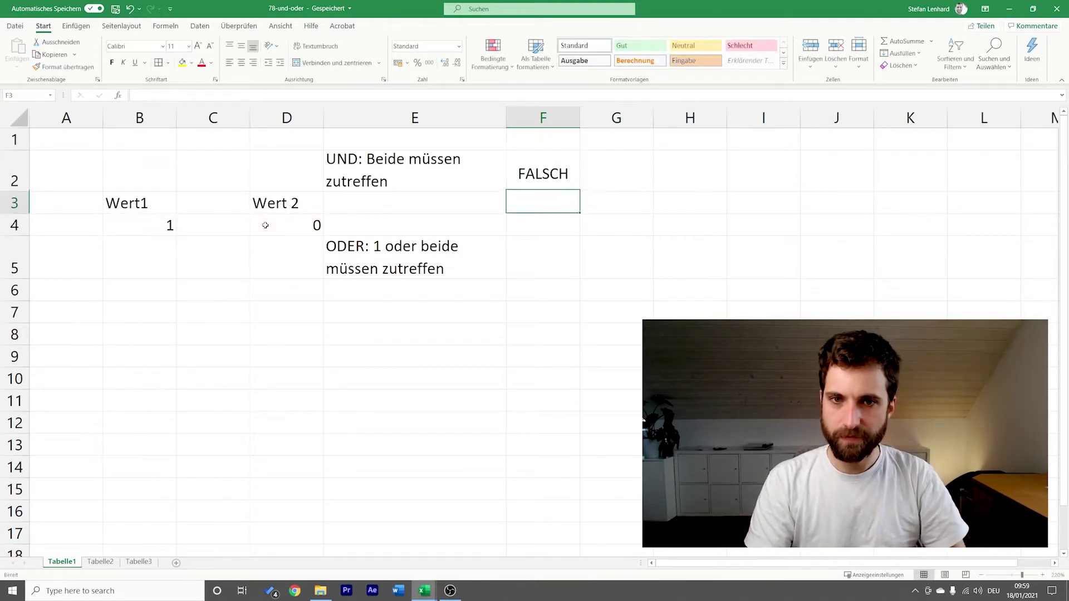
{"action": "left_click", "coordinate": [520, 189]}
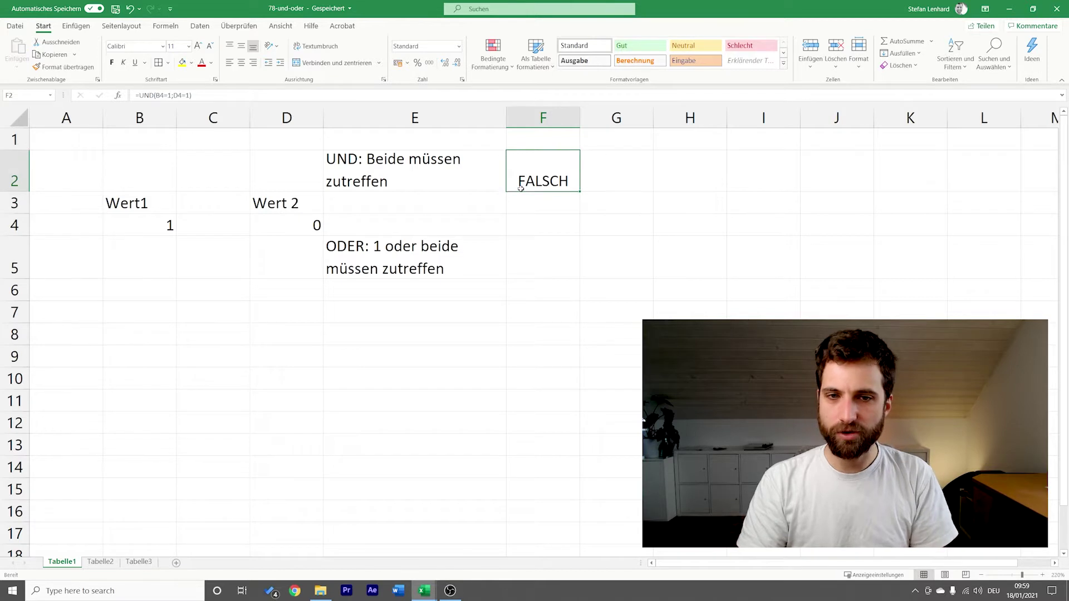
- Change Wert 2 in D4 to 1
{"action": "left_click", "coordinate": [315, 222]}
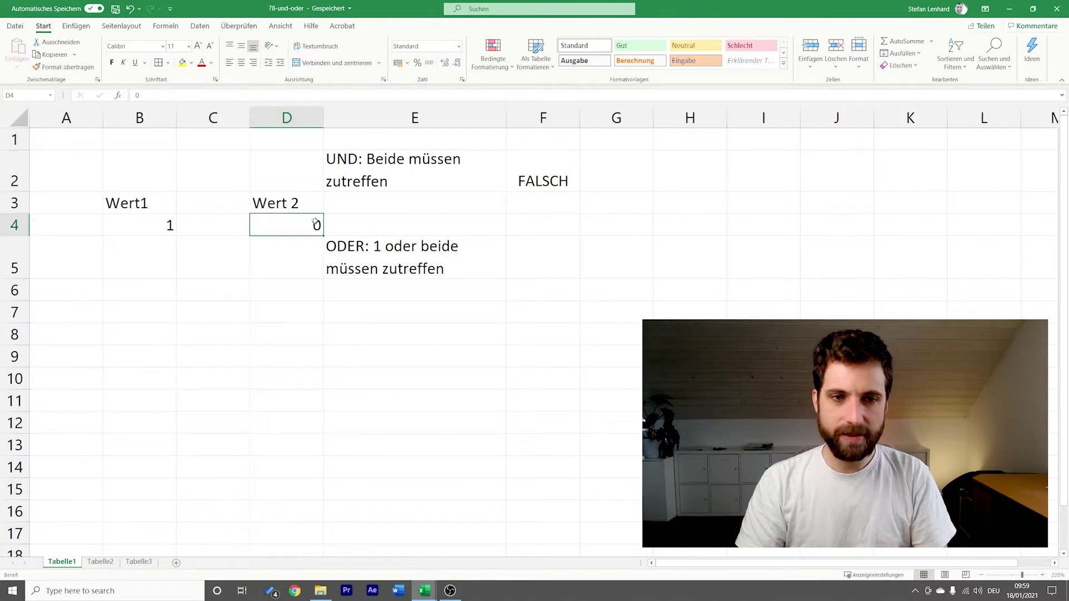
{"action": "type", "text": "1"}
{"action": "key", "text": "Return"}
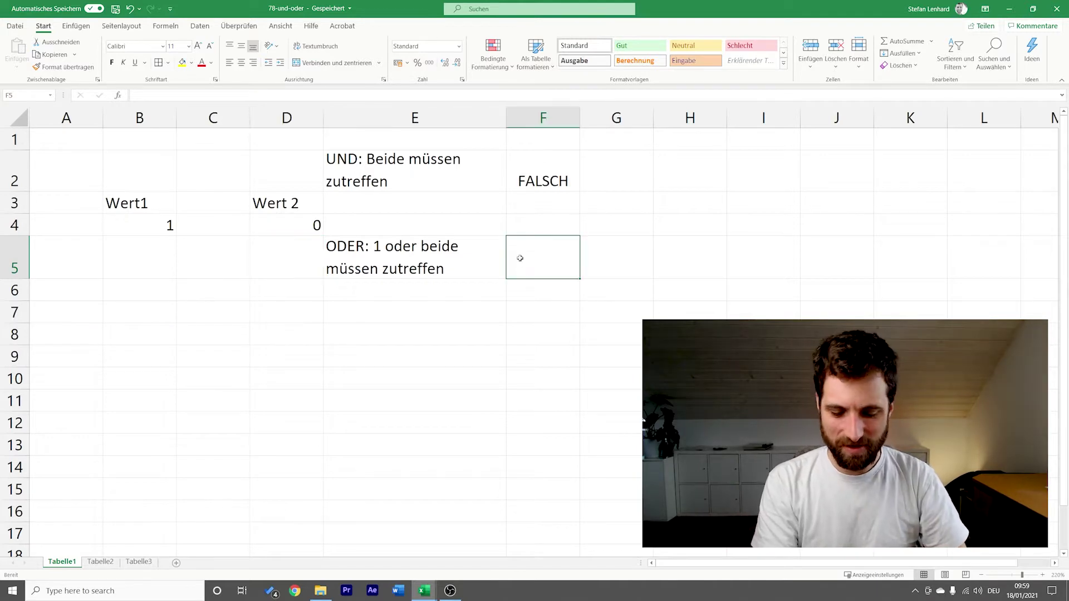
- Enter =ODER(B4=1;D4=1) in F5 so it returns WAHR
{"action": "type", "text": "=oder("}
{"action": "left_click", "coordinate": [162, 230]}
{"action": "type", "text": "=1;"}
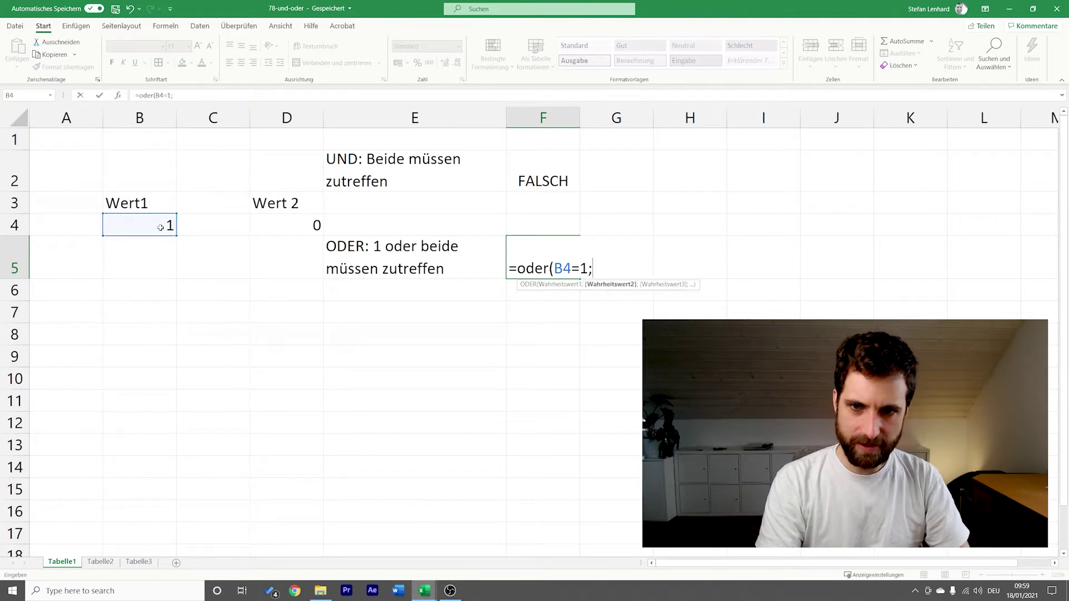
{"action": "left_click", "coordinate": [288, 231]}
{"action": "type", "text": "=1"}
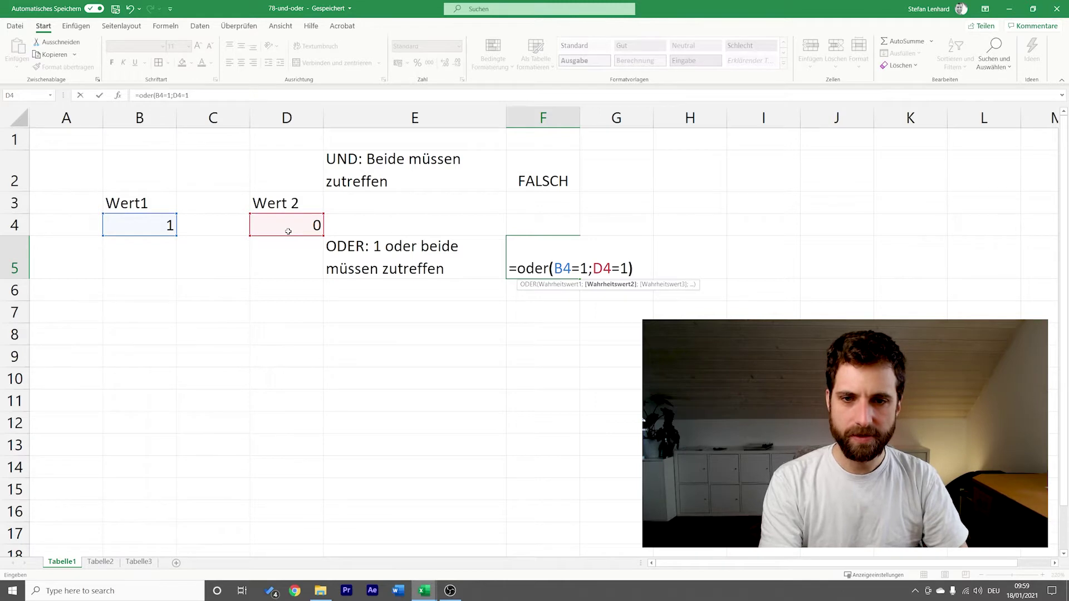
{"action": "key", "text": "Return"}
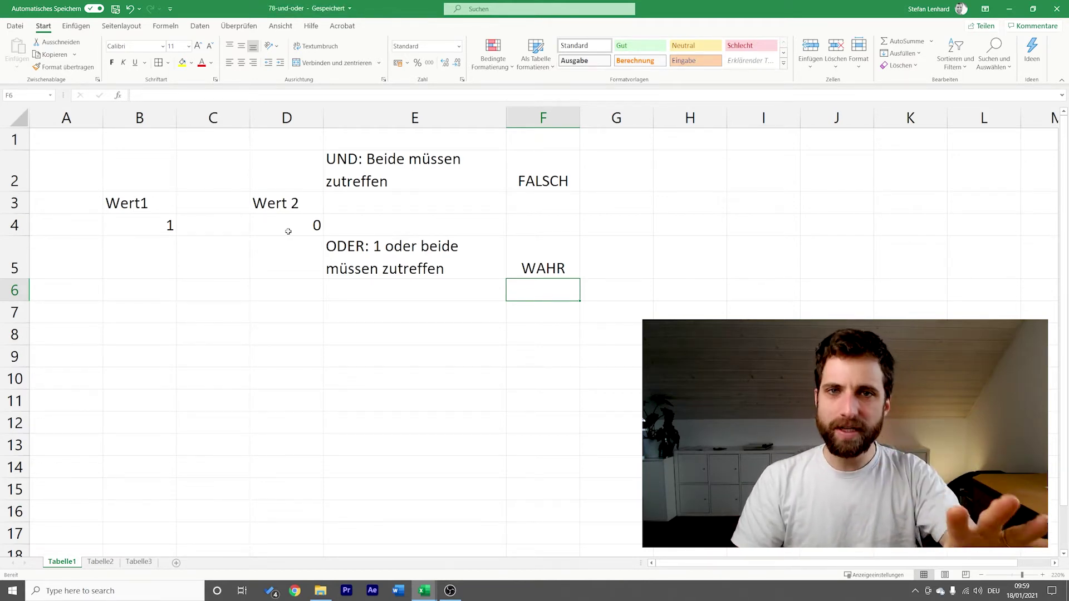
- Enter 1 for Wert 2 in D4, then set Wert 1 in B4 and Wert 2 in D4 to 0
{"action": "left_click", "coordinate": [288, 230]}
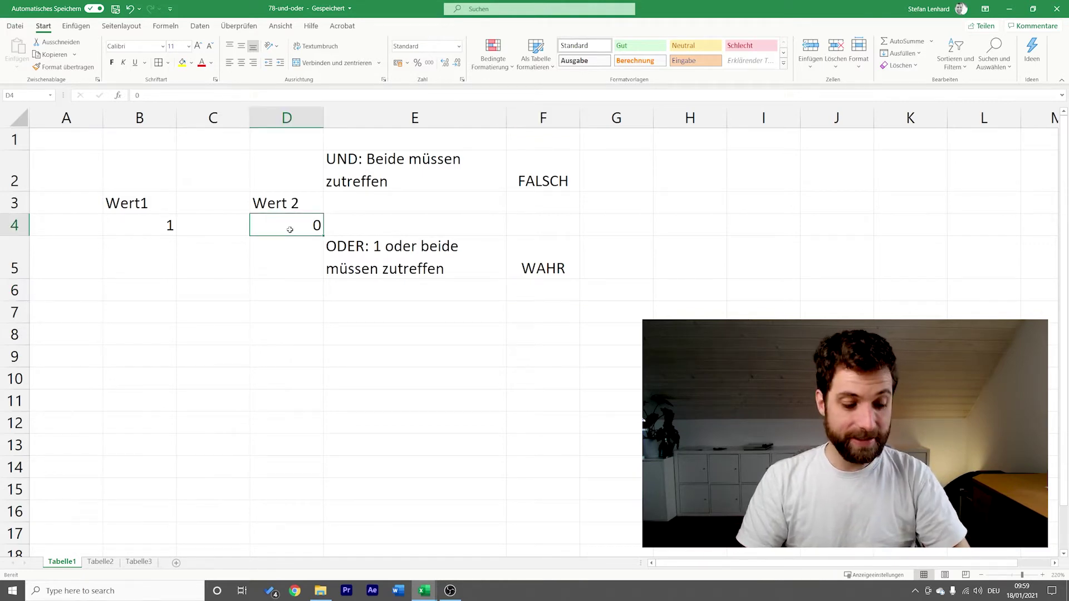
{"action": "type", "text": "1"}
{"action": "key", "text": "Return"}
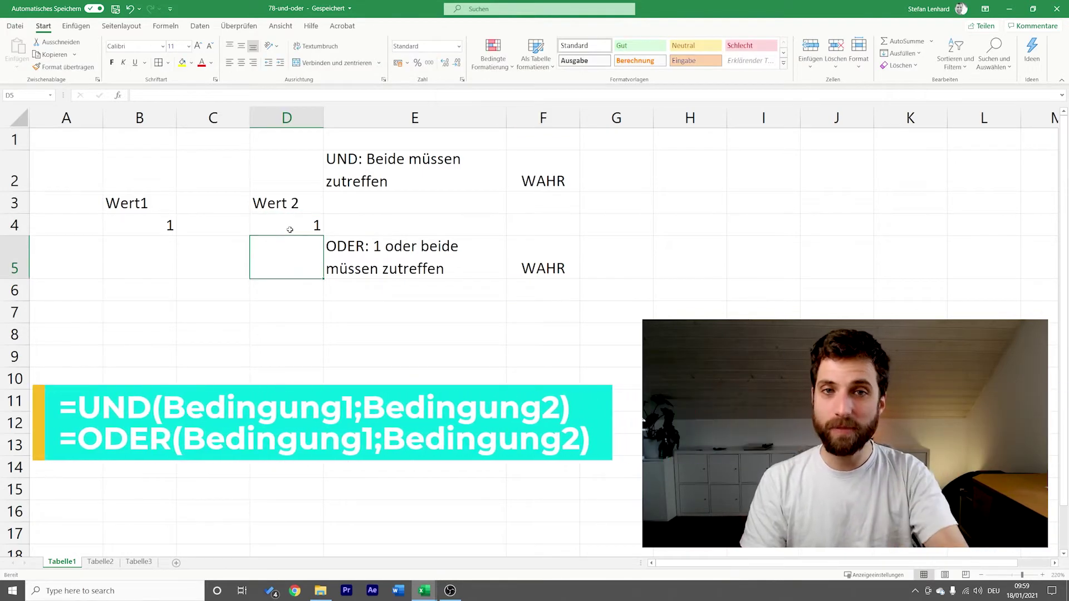
{"action": "left_click", "coordinate": [290, 230]}
{"action": "key", "text": "Left"}
{"action": "key", "text": "Left"}
{"action": "type", "text": "0"}
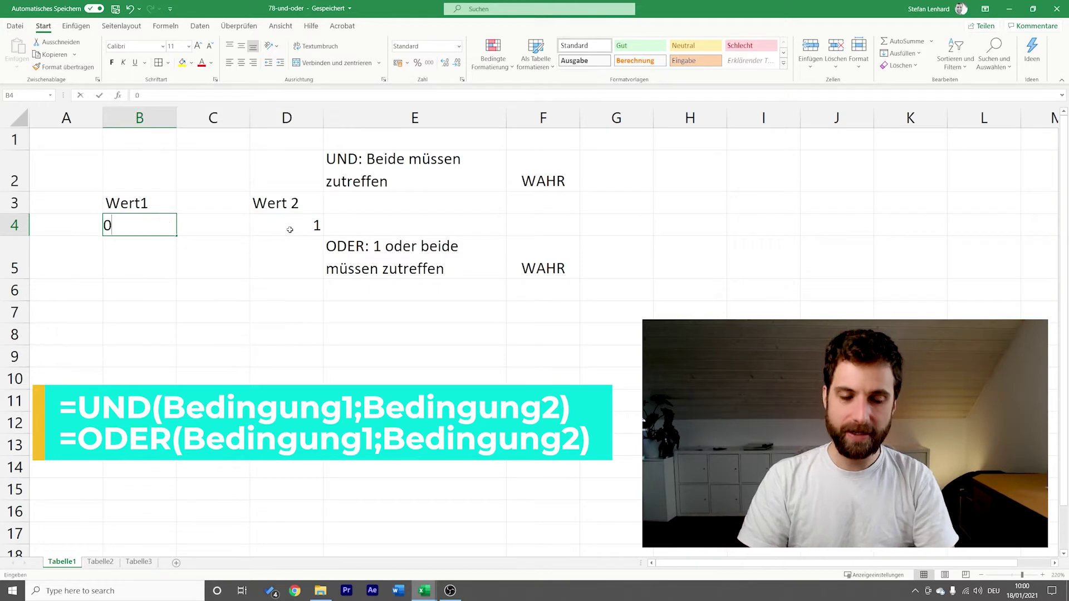
{"action": "key", "text": "Tab"}
{"action": "left_click", "coordinate": [290, 230]}
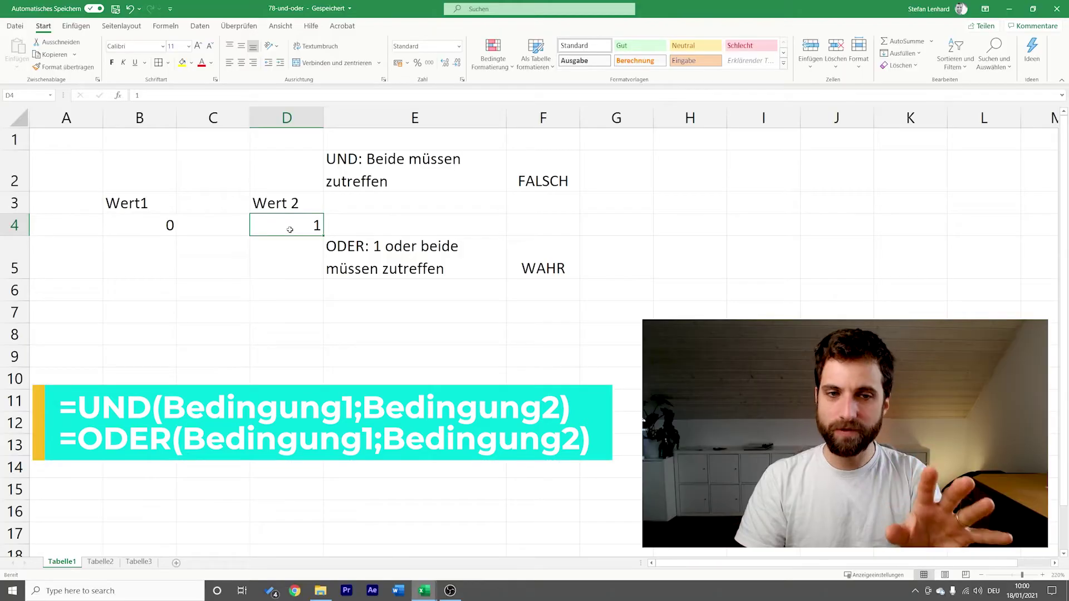
{"action": "type", "text": "0"}
{"action": "key", "text": "Tab"}
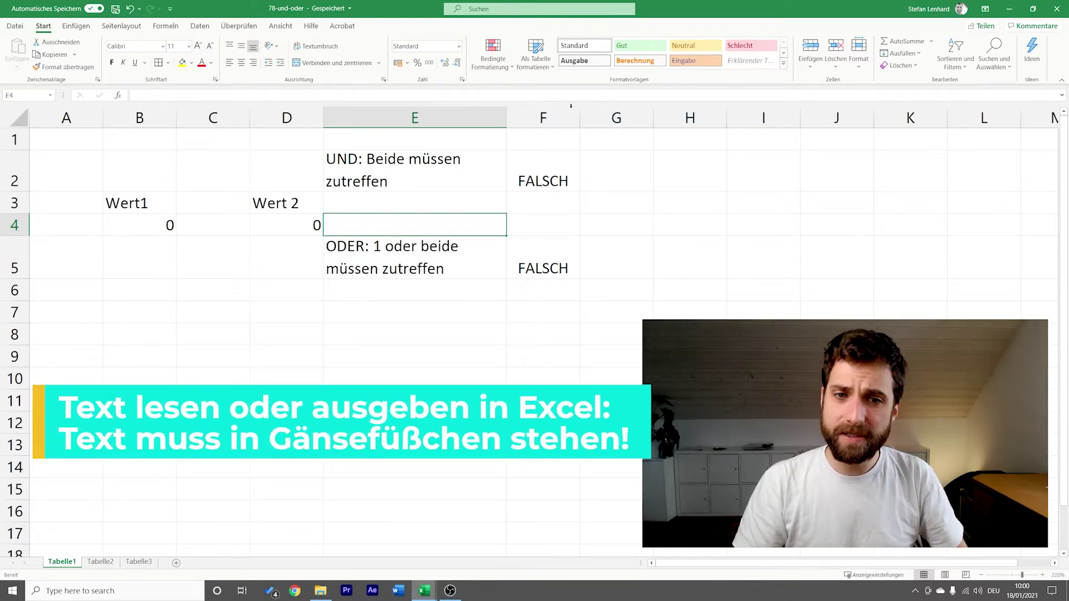
- Edit the UND formula in F2 to put quotation marks around the 1
{"action": "double_click", "coordinate": [567, 173]}
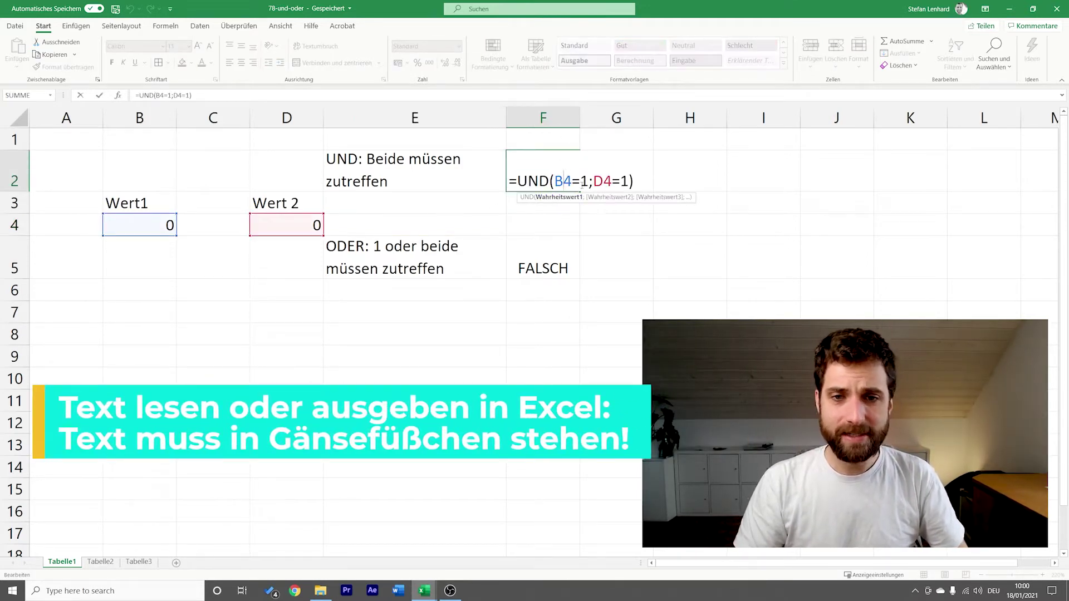
{"action": "type", "text": "\""}
{"action": "key", "text": "Right"}
{"action": "type", "text": "\""}
{"action": "key", "text": "Return"}
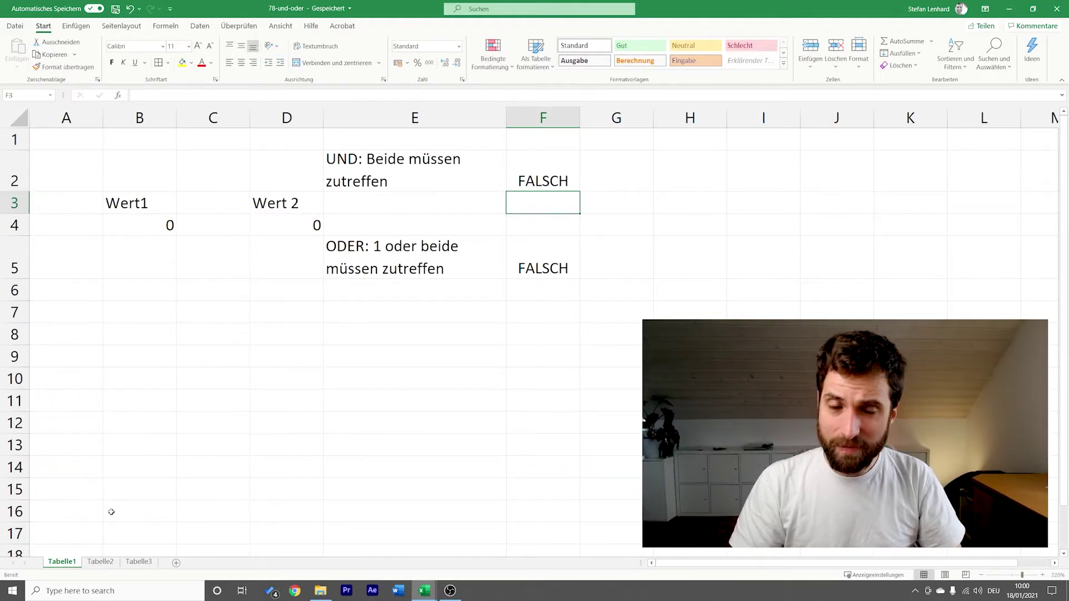
{"action": "left_click", "coordinate": [100, 561]}
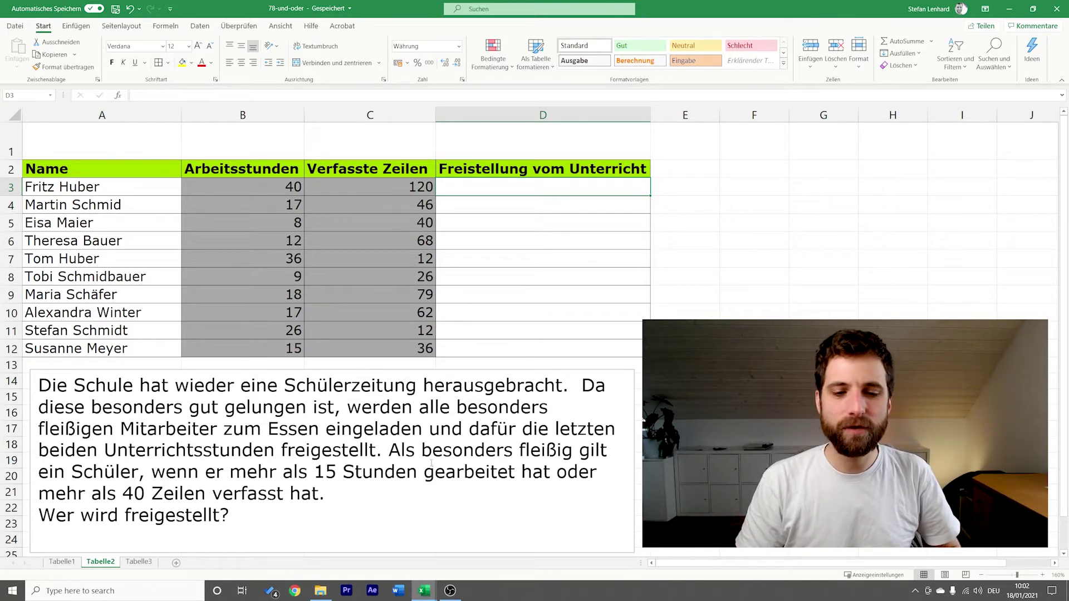
- Colour the word 'oder' in the task text red
{"action": "double_click", "coordinate": [575, 472]}
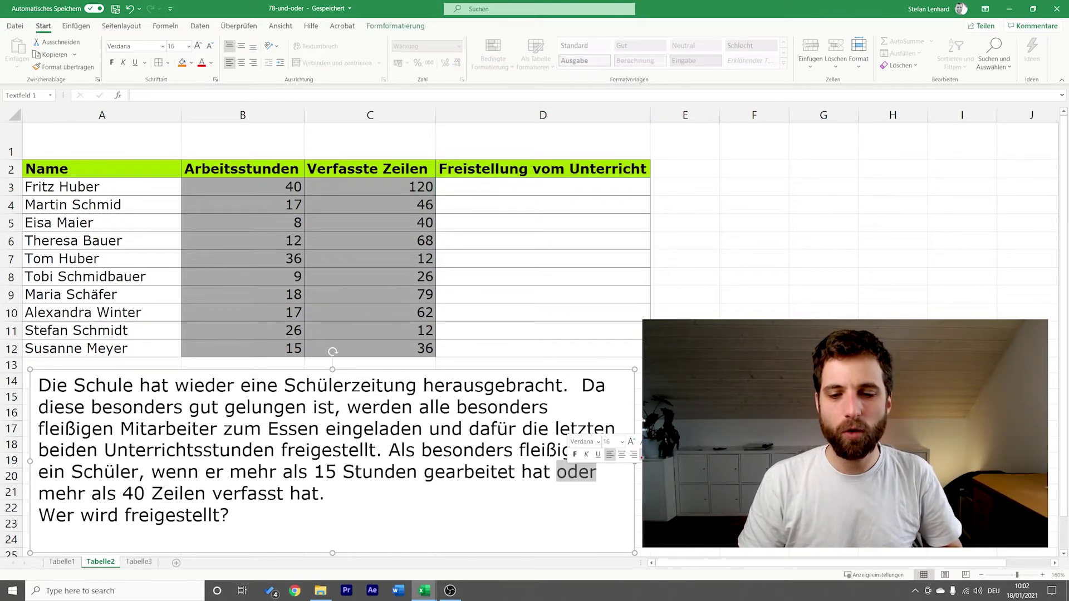
{"action": "left_click", "coordinate": [646, 455]}
{"action": "left_click", "coordinate": [443, 517]}
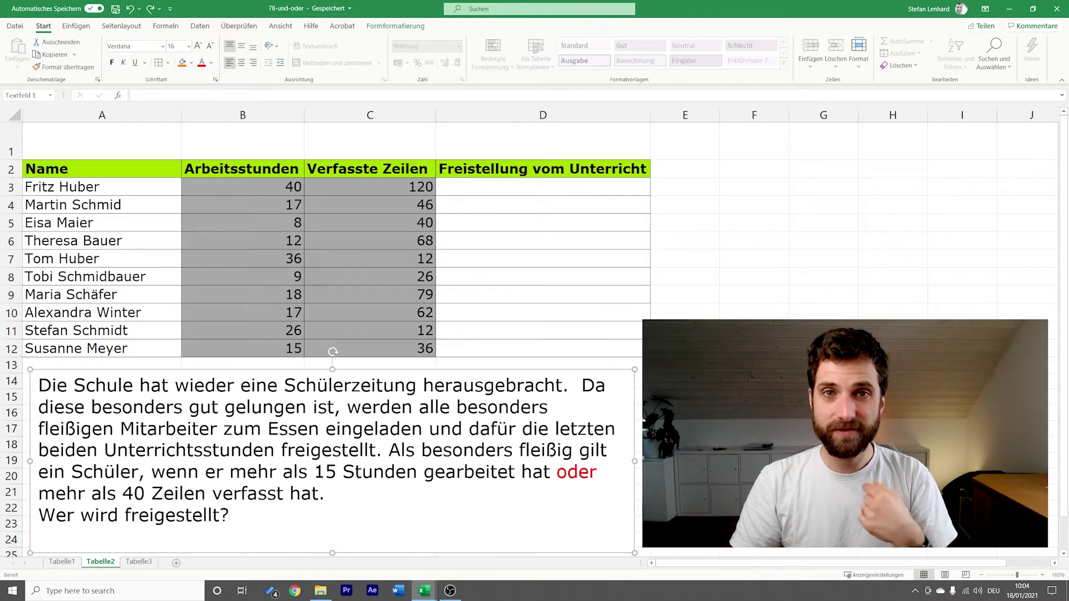
- Colour both 'mehr als' phrases in the task text red
{"action": "left_click_drag", "start_coordinate": [229, 471], "coordinate": [314, 471]}
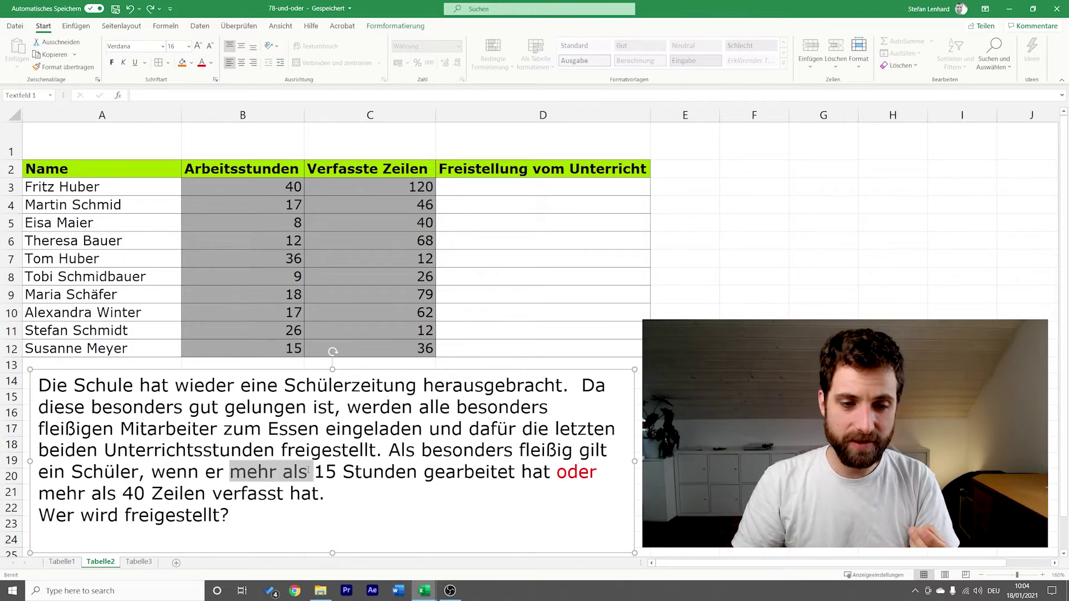
{"action": "left_click", "coordinate": [385, 452]}
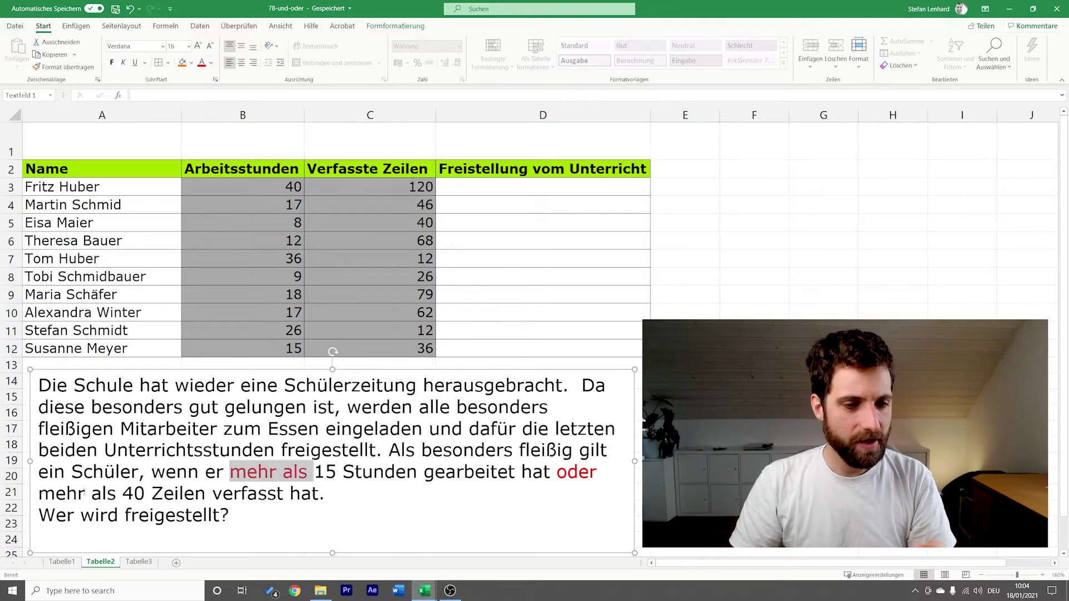
{"action": "left_click_drag", "start_coordinate": [39, 493], "coordinate": [122, 493]}
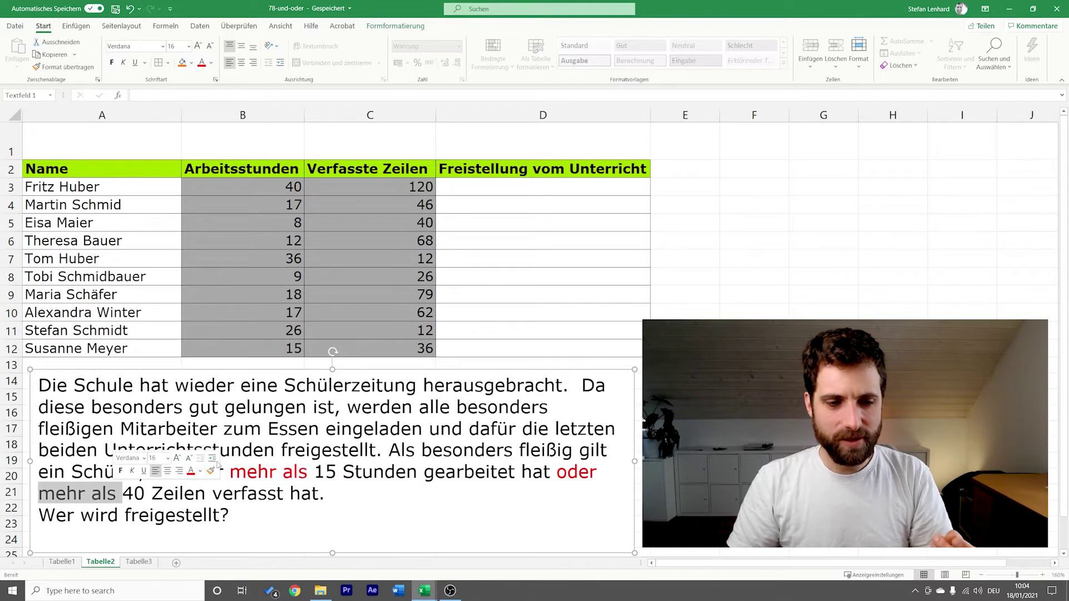
{"action": "left_click", "coordinate": [191, 471]}
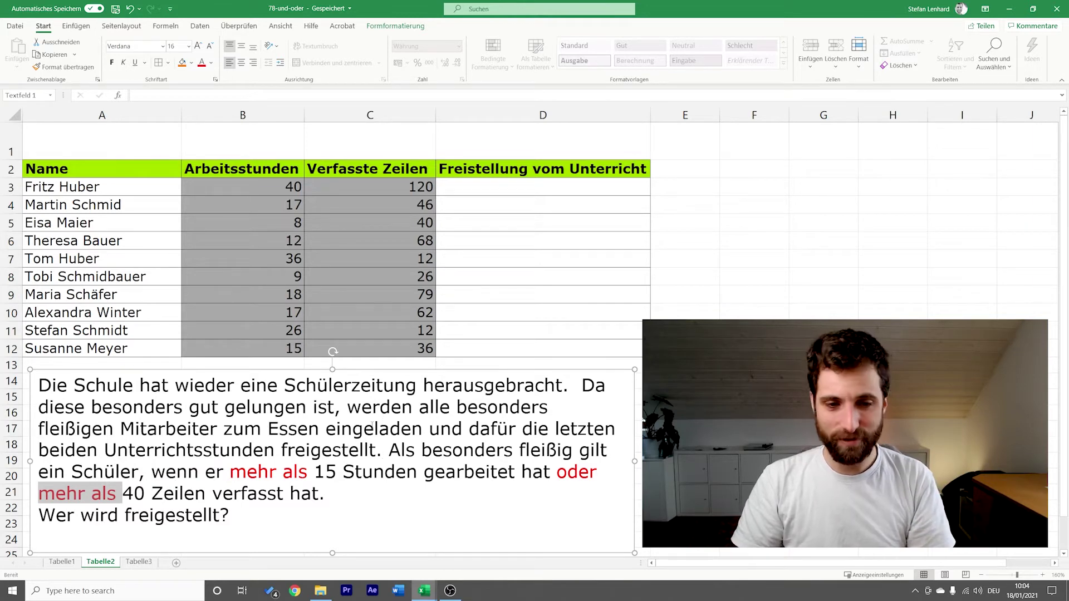
{"action": "left_click", "coordinate": [384, 470]}
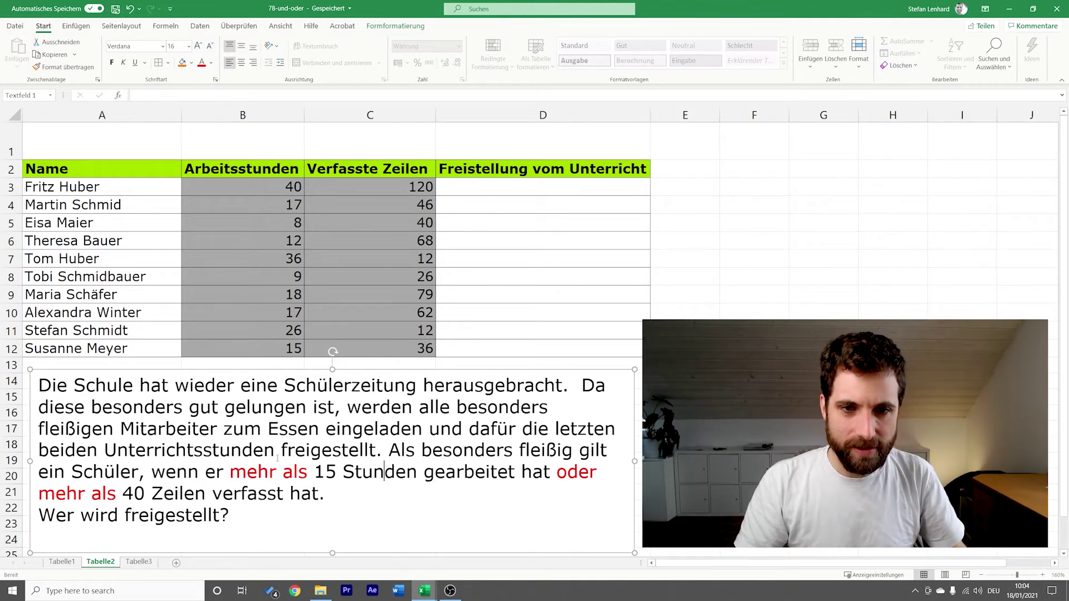
{"action": "left_click", "coordinate": [398, 225]}
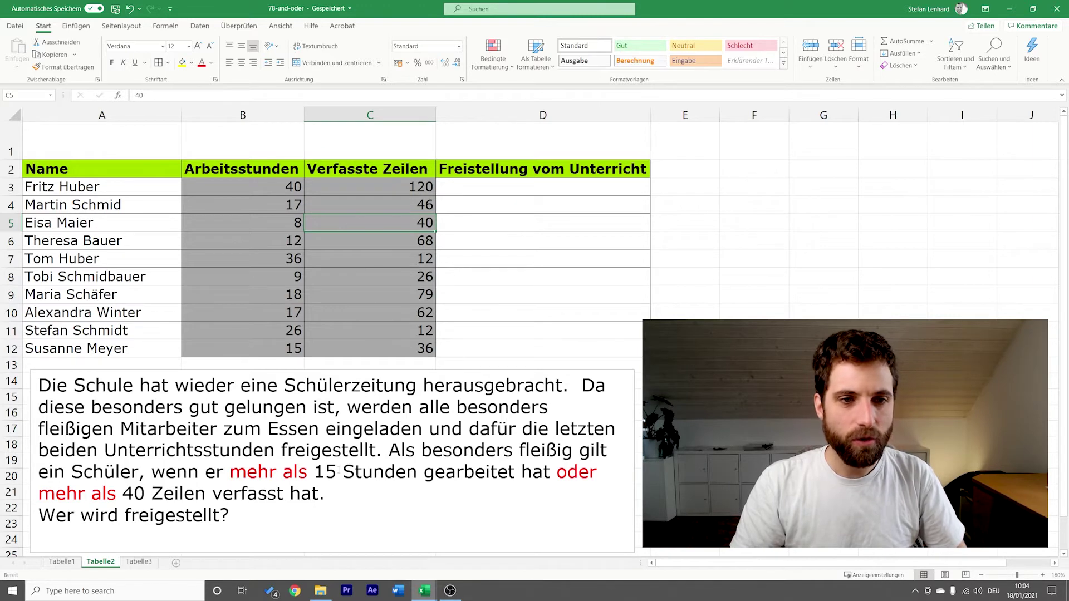
{"action": "left_click", "coordinate": [282, 346]}
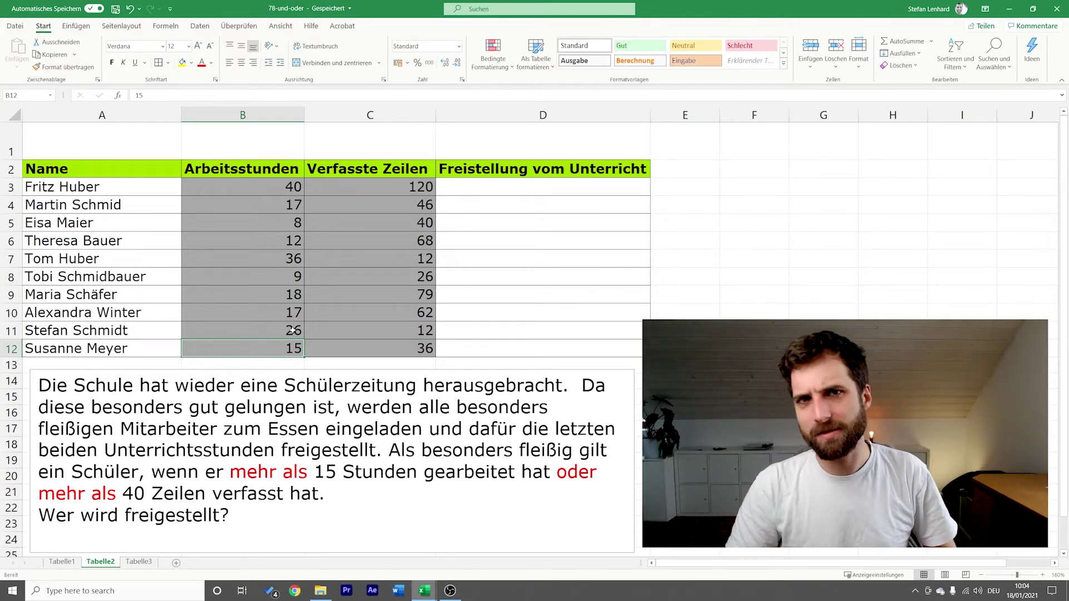
{"action": "left_click", "coordinate": [542, 186]}
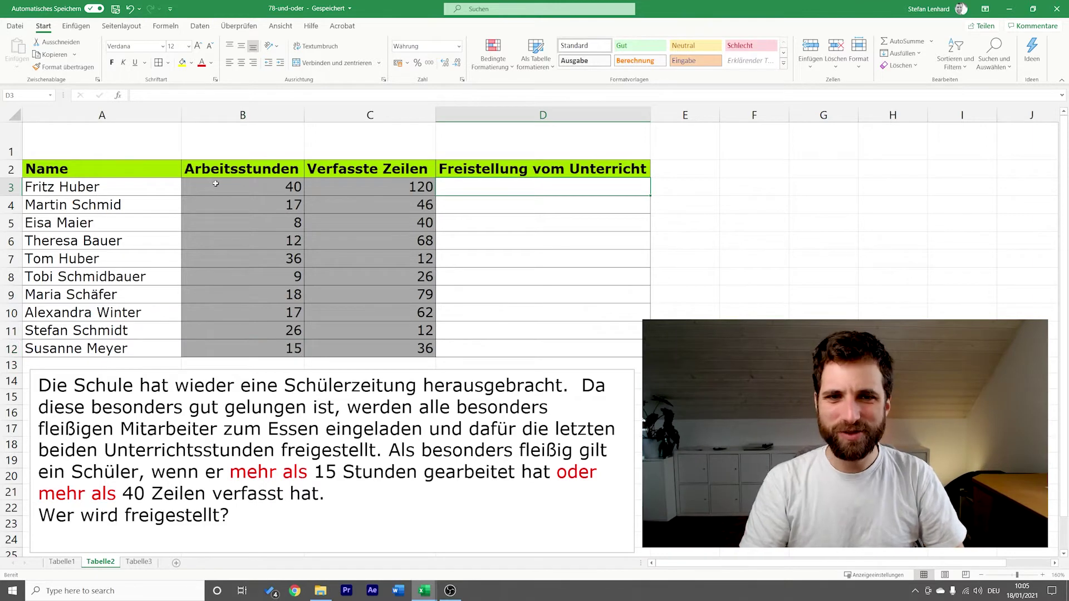
- Enter =ODER(B3>15;C3>40) in D3, giving WAHR for the first student
{"action": "type", "text": "="}
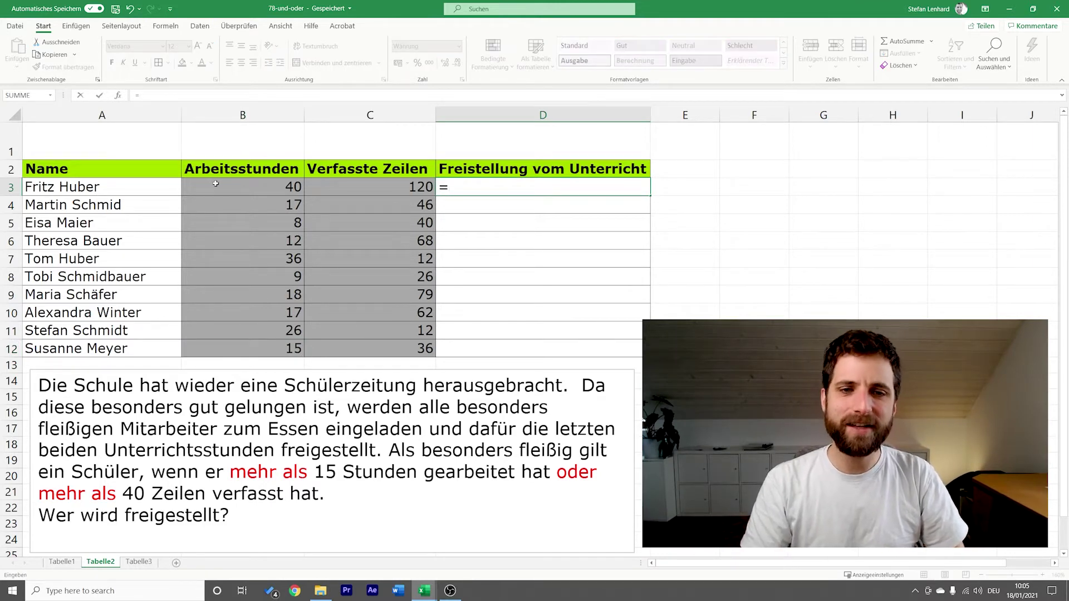
{"action": "type", "text": "oder("}
{"action": "left_click", "coordinate": [215, 184]}
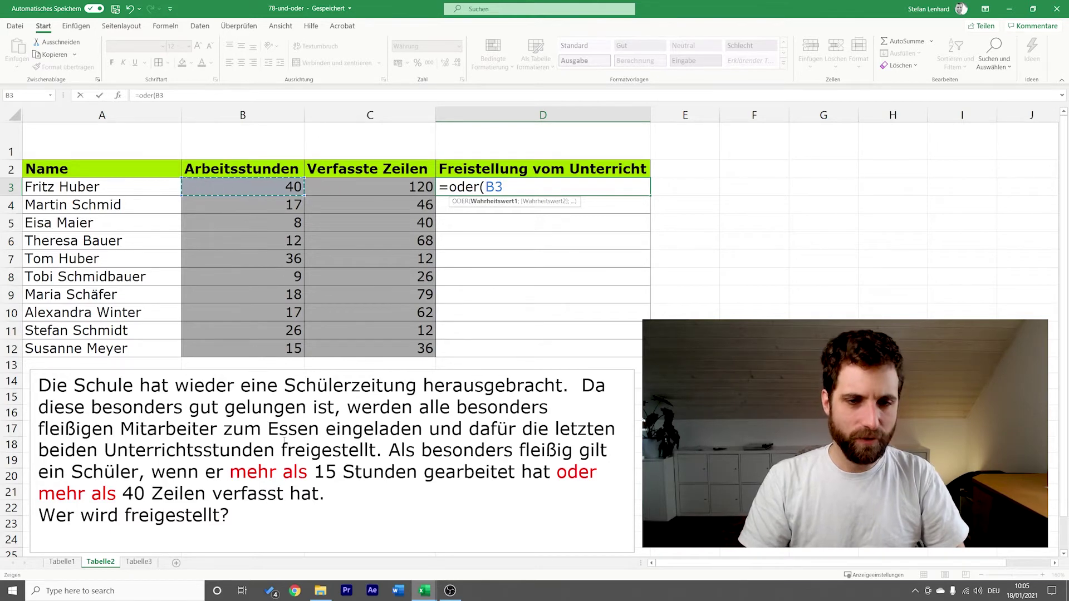
{"action": "type", "text": ">15"}
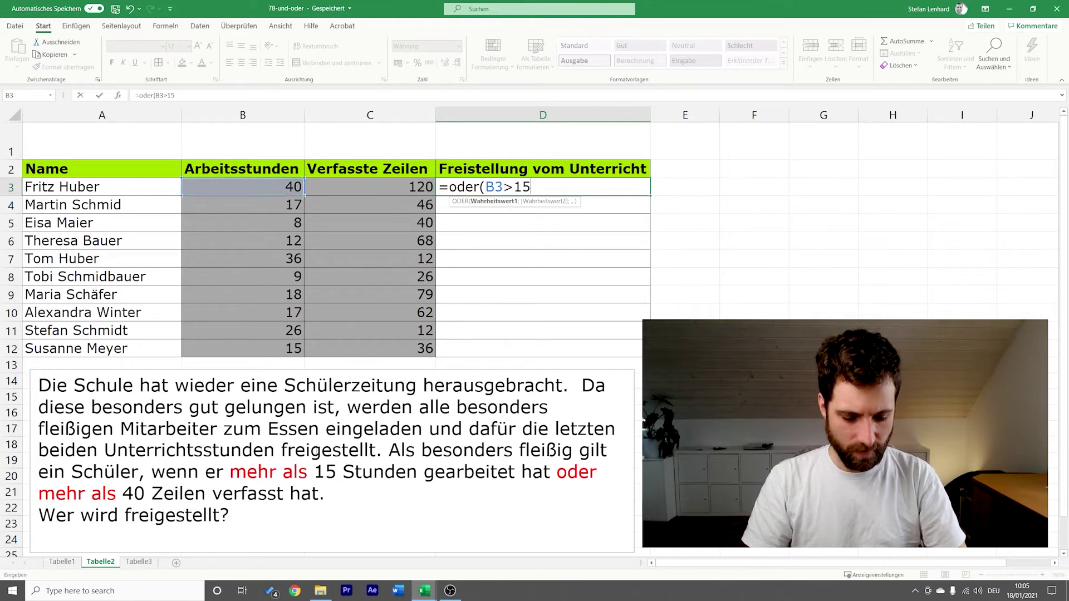
{"action": "type", "text": ";"}
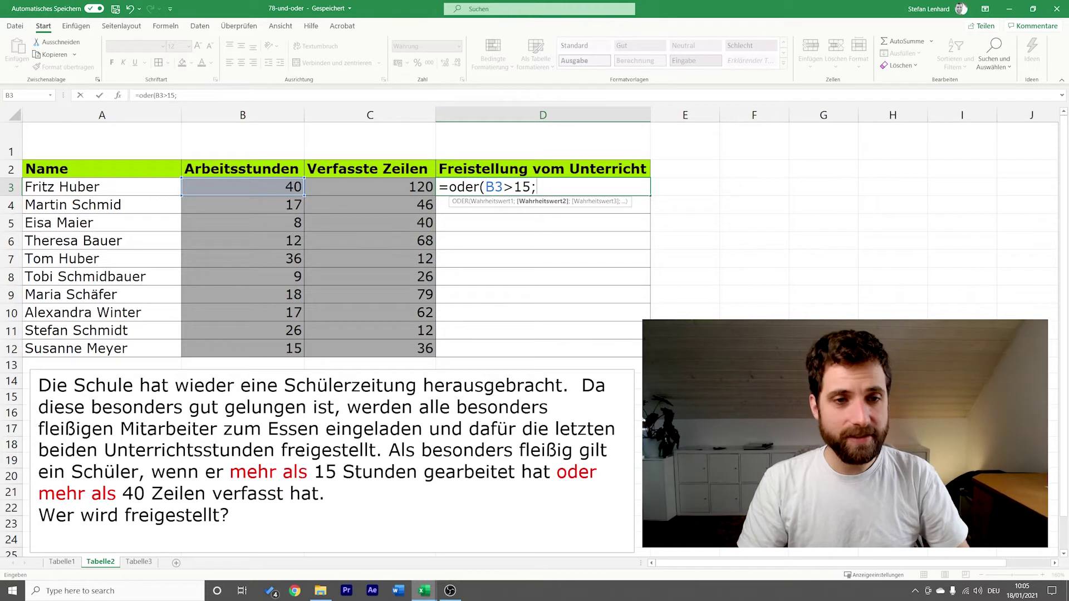
{"action": "left_click", "coordinate": [420, 184]}
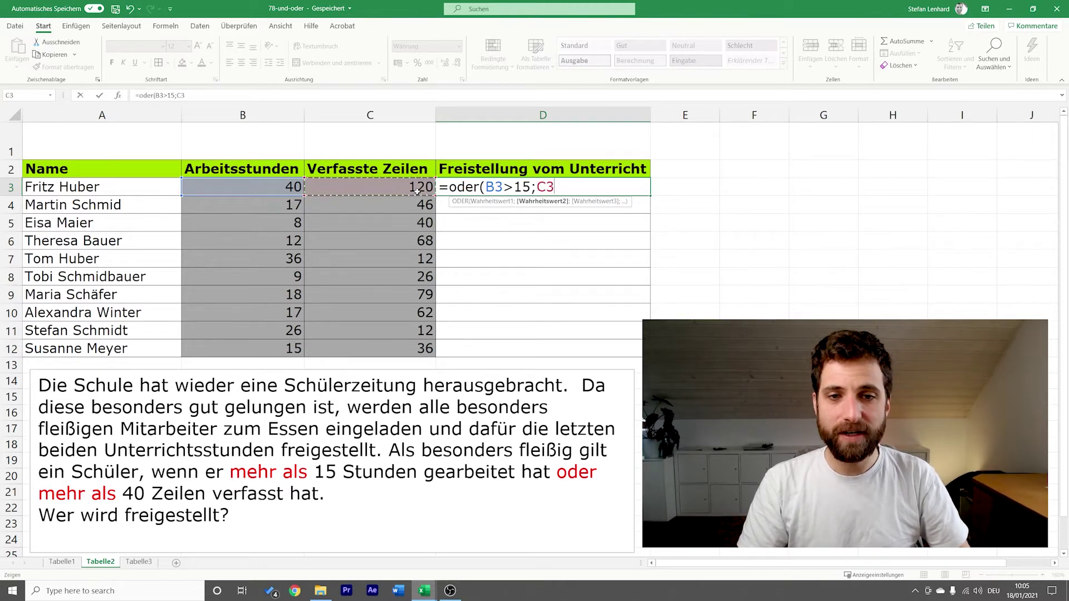
{"action": "type", "text": ">"}
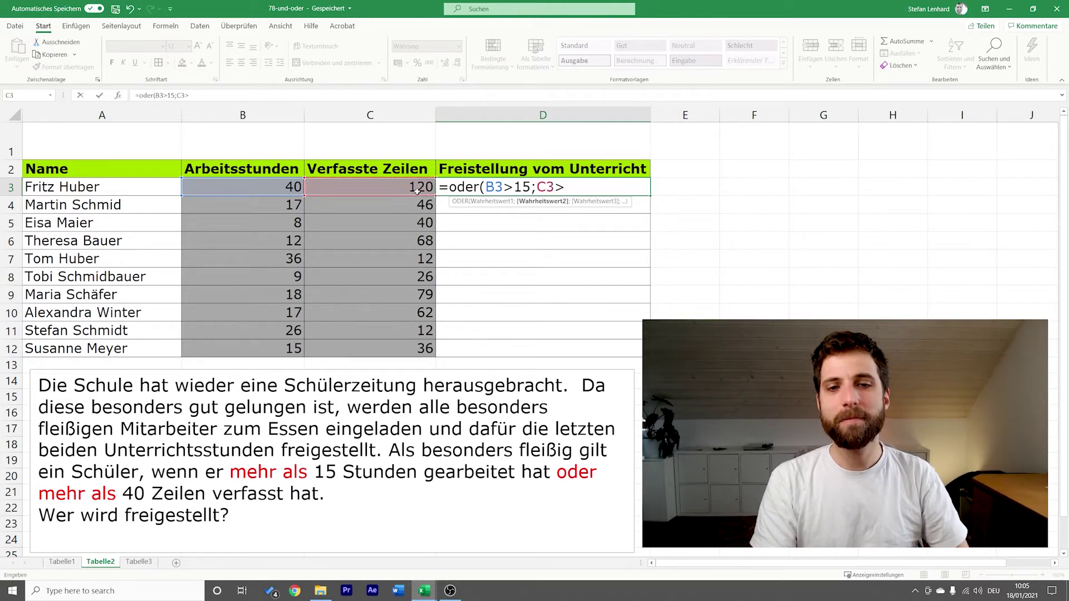
{"action": "type", "text": "40)"}
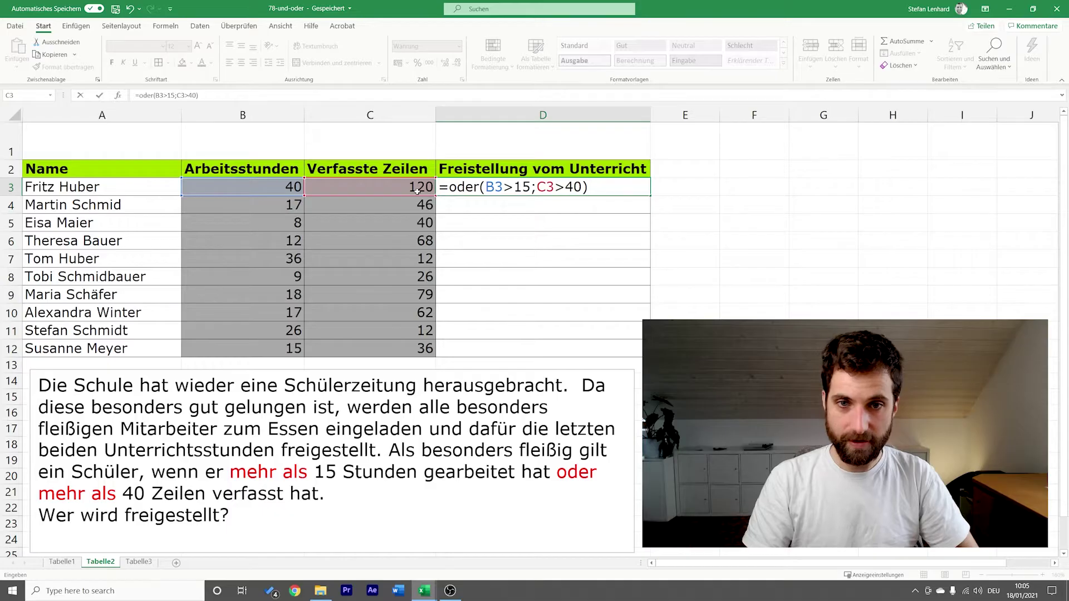
{"action": "key", "text": "ctrl+Return"}
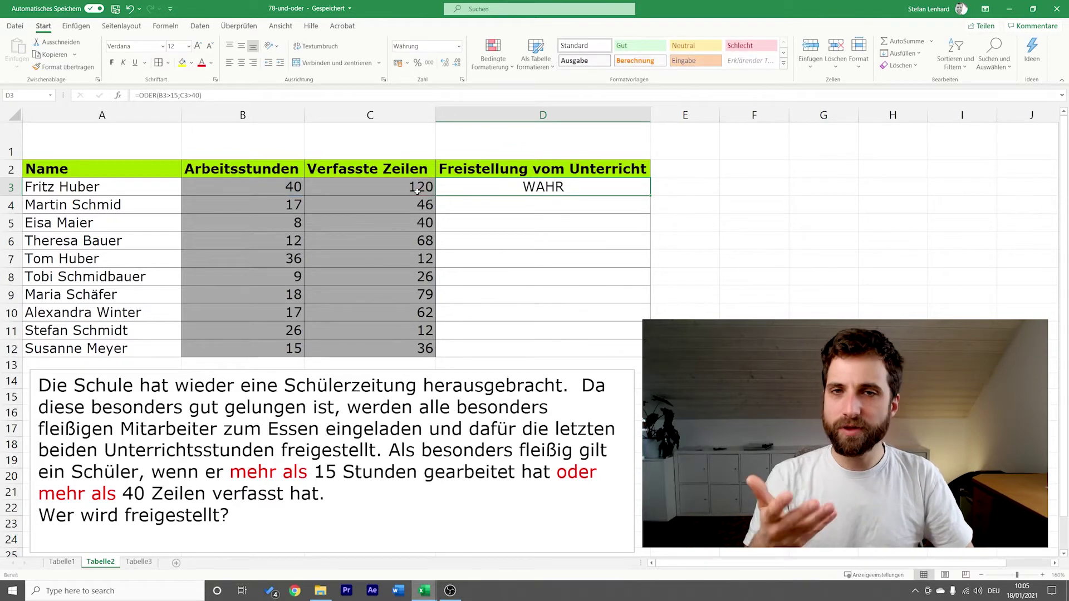
- Fill the ODER formula from D3 down to D12 and spot-check the copied results
{"action": "double_click", "coordinate": [483, 185]}
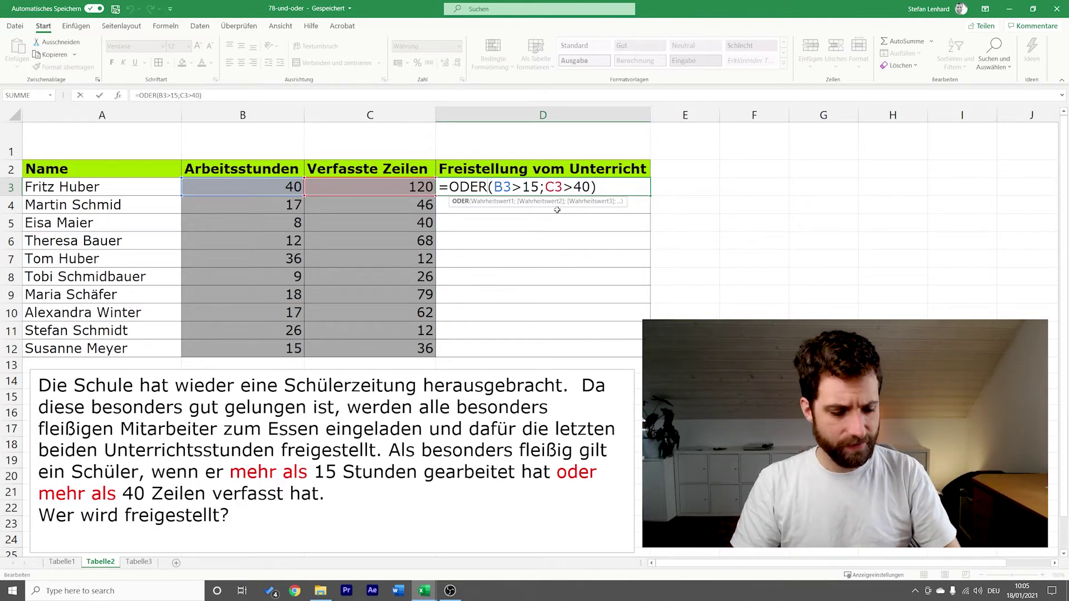
{"action": "key", "text": "ctrl+Return"}
{"action": "left_click_drag", "start_coordinate": [655, 194], "coordinate": [648, 350]}
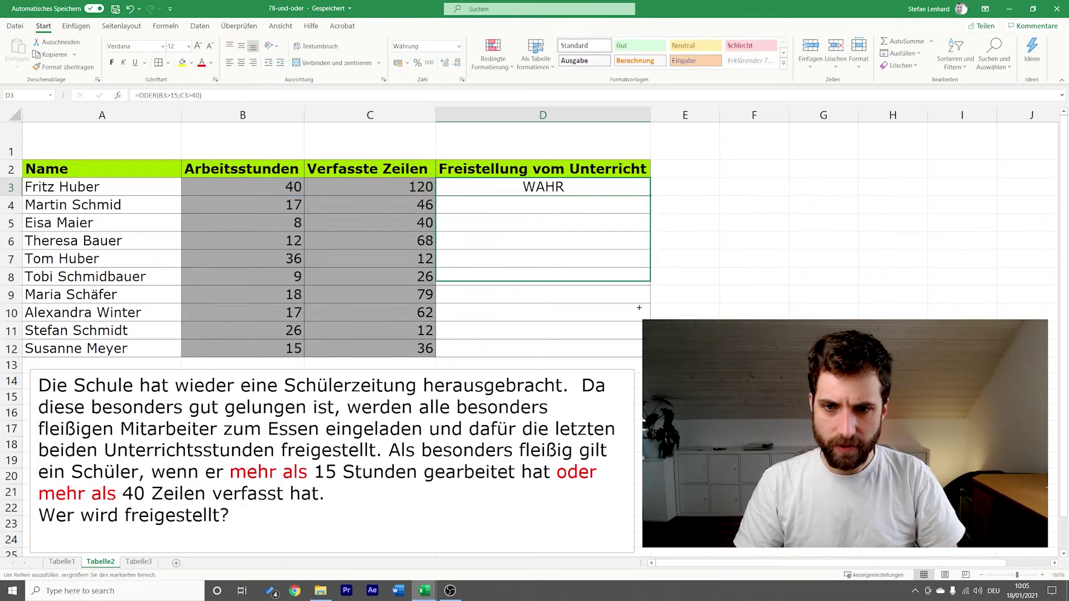
{"action": "left_click", "coordinate": [699, 284]}
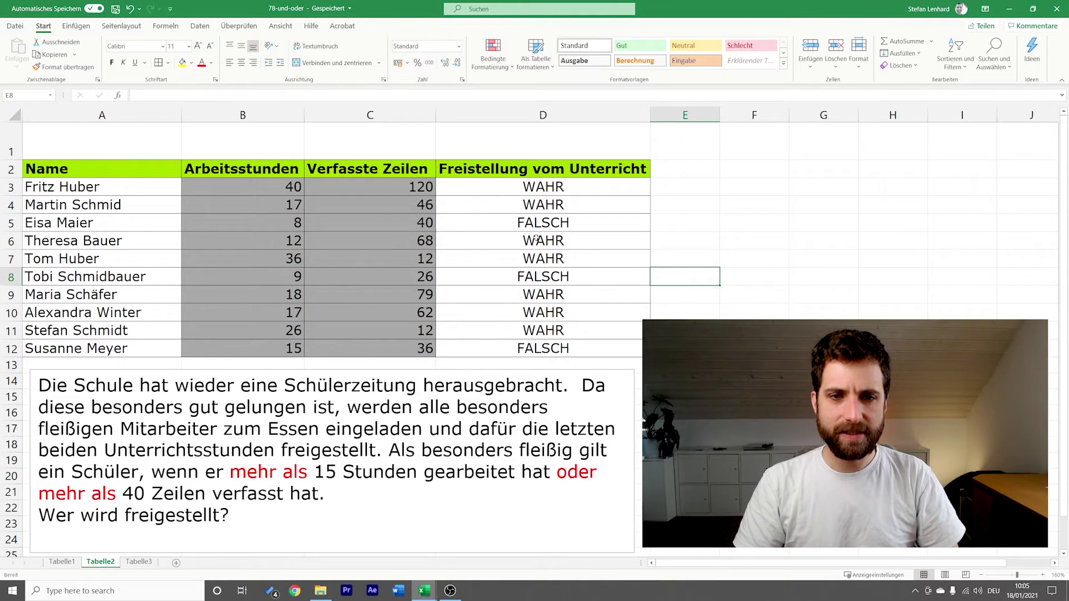
{"action": "left_click", "coordinate": [517, 227]}
{"action": "left_click", "coordinate": [429, 228]}
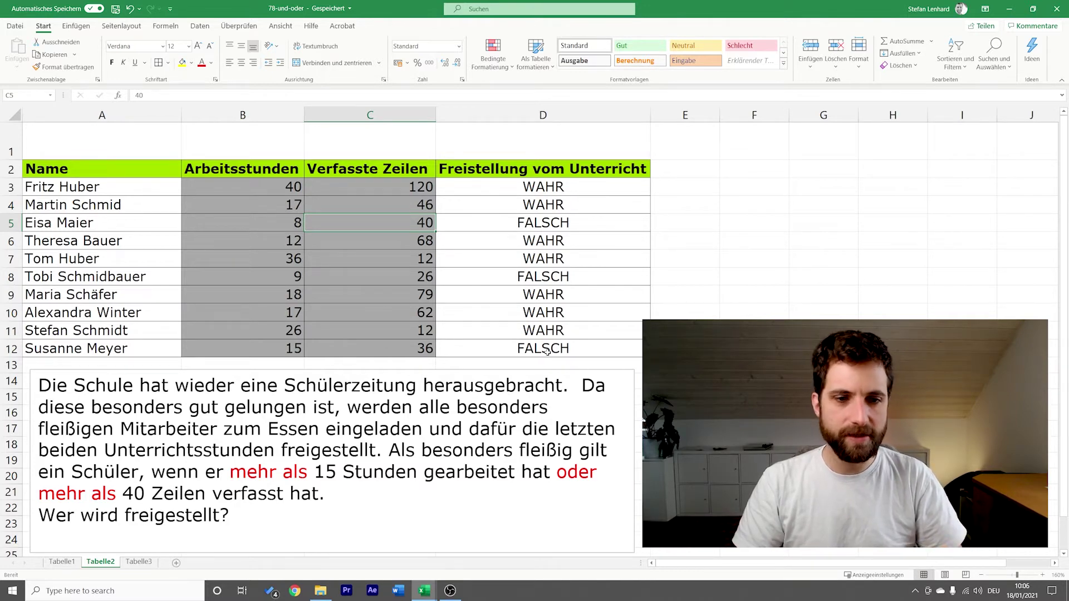
{"action": "left_click", "coordinate": [514, 349]}
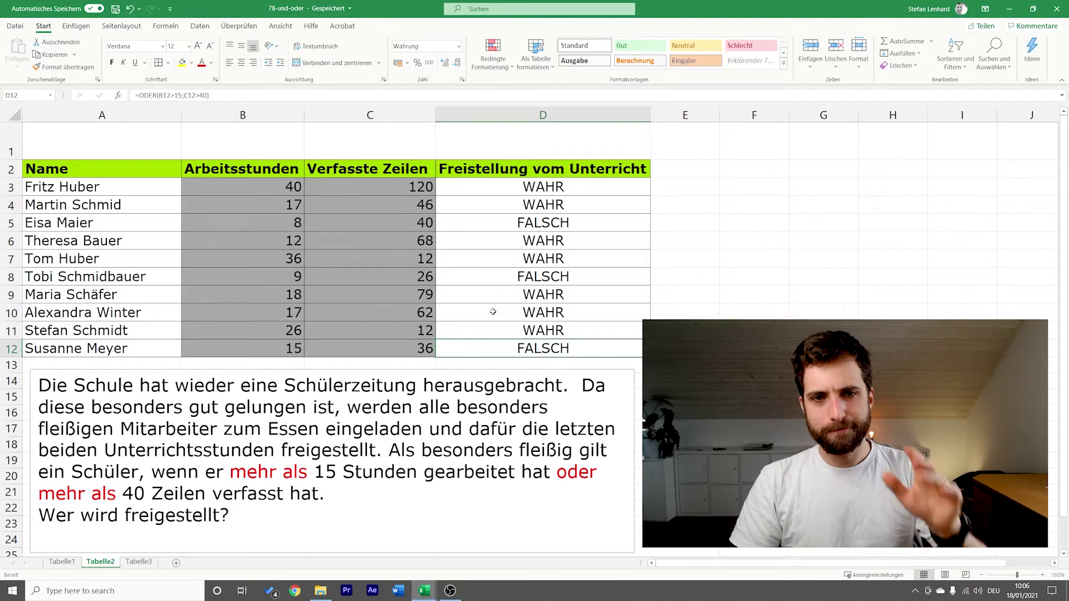
{"action": "left_click", "coordinate": [454, 188]}
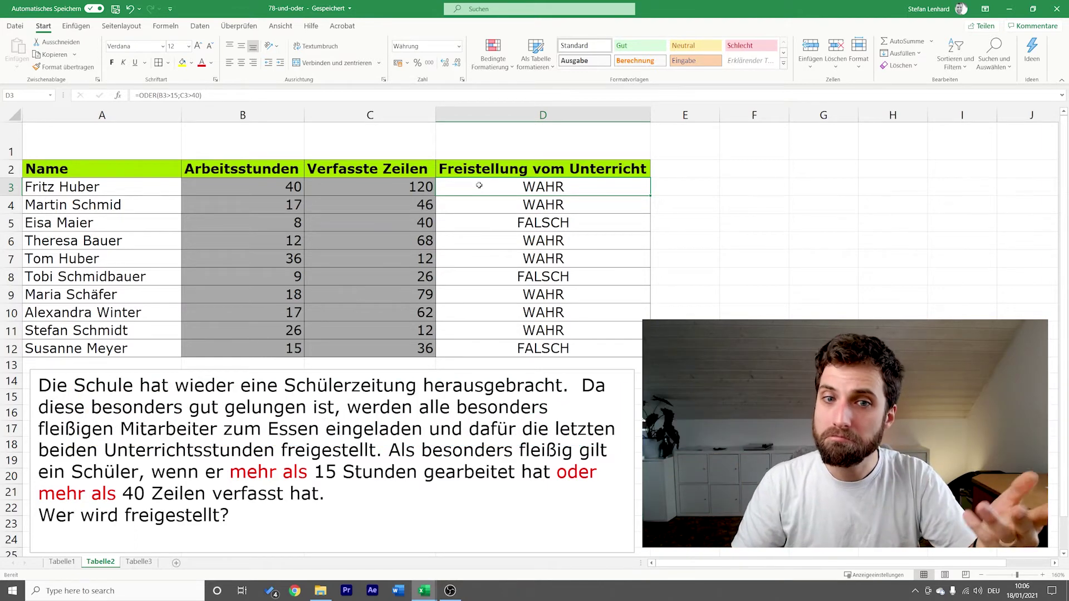
{"action": "double_click", "coordinate": [479, 186]}
- Wrap D3's test as =WENN(ODER(B3>15;C3>40);"ja";"nein")
{"action": "left_click", "coordinate": [449, 186]}
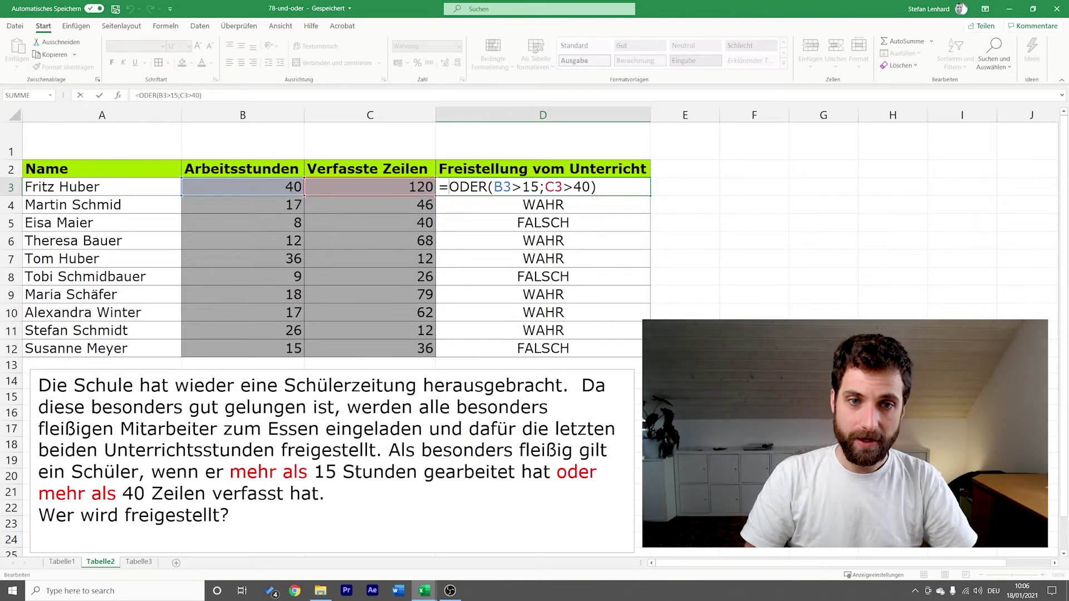
{"action": "type", "text": "Wenn("}
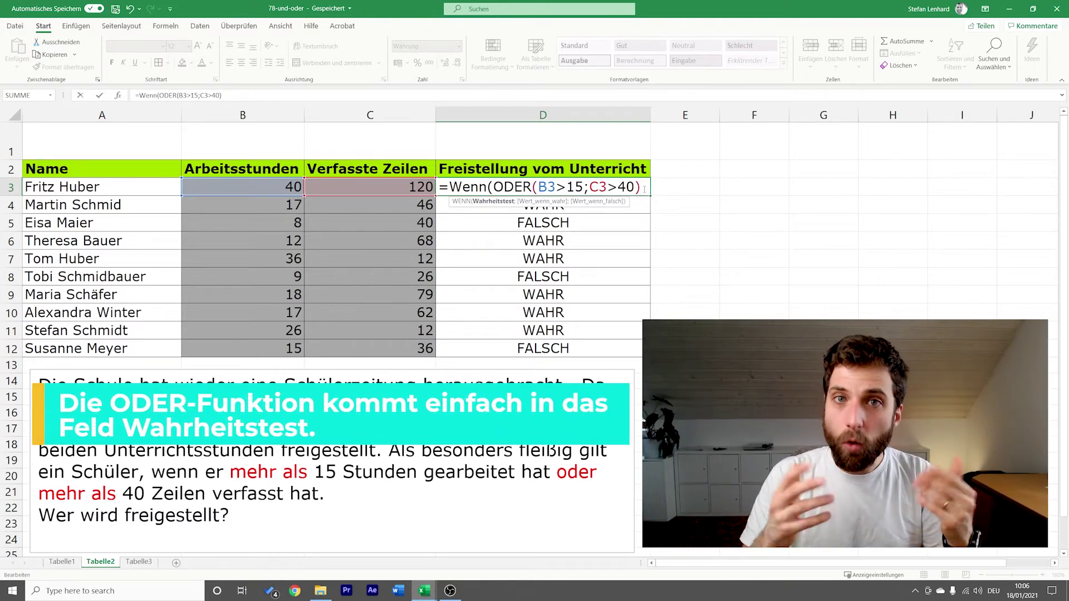
{"action": "type", "text": ";"}
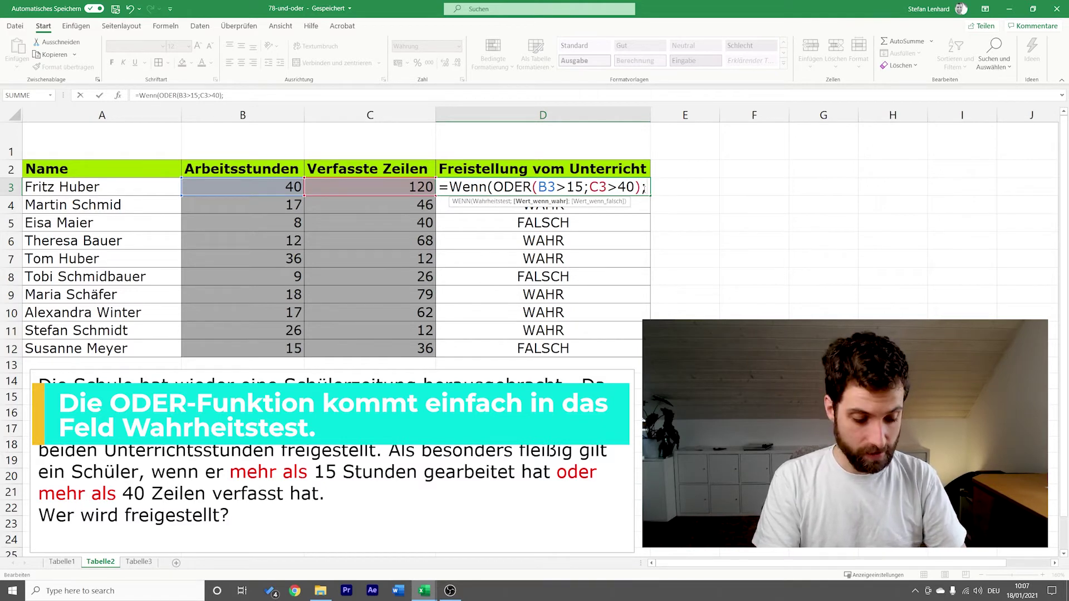
{"action": "type", "text": "\"ja\""}
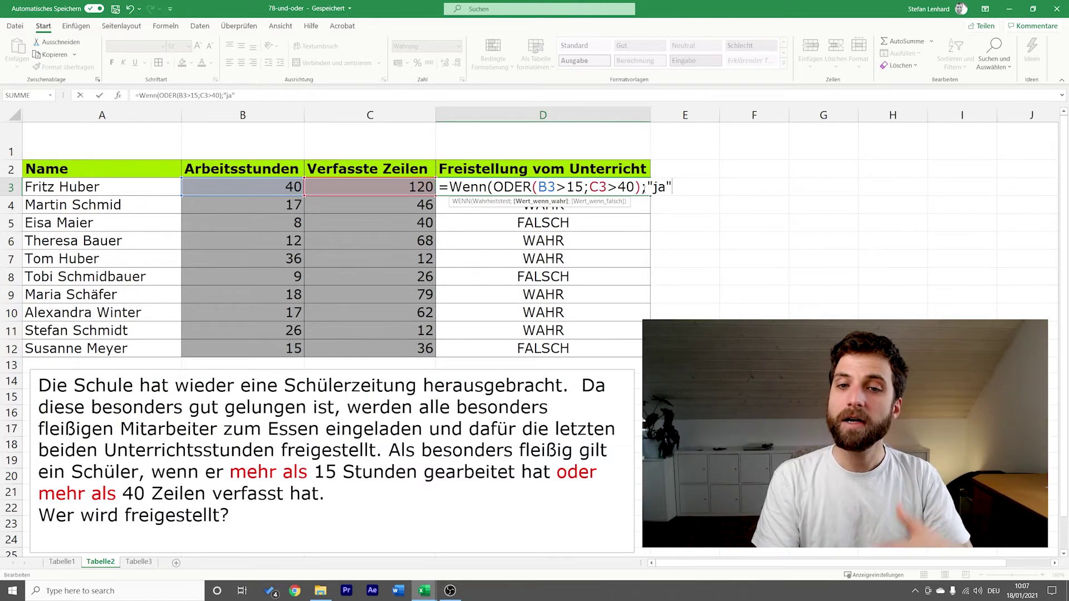
{"action": "type", "text": ";"}
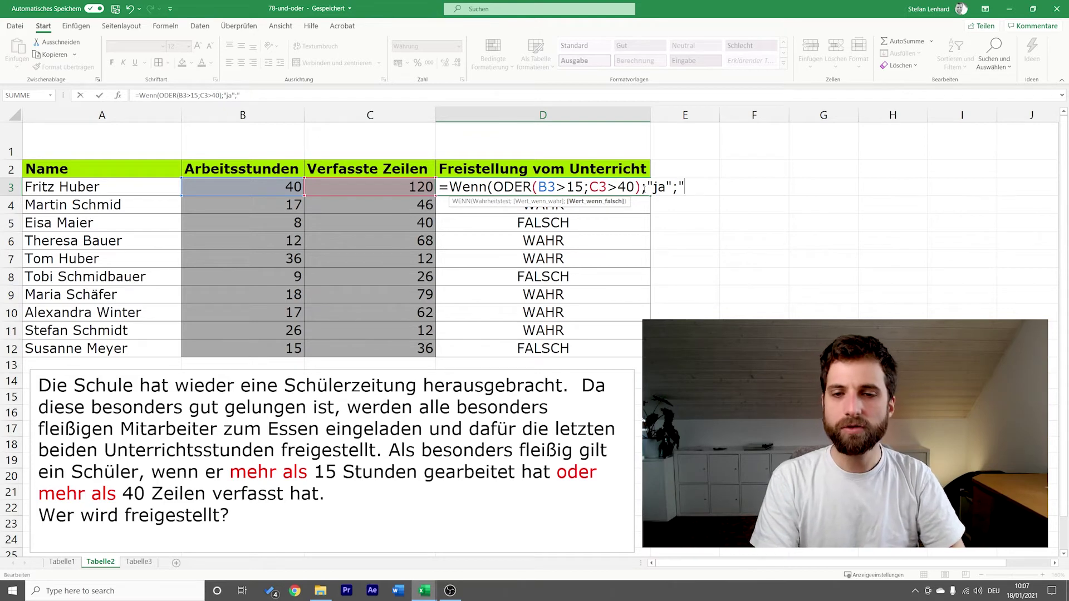
{"action": "type", "text": ")"}
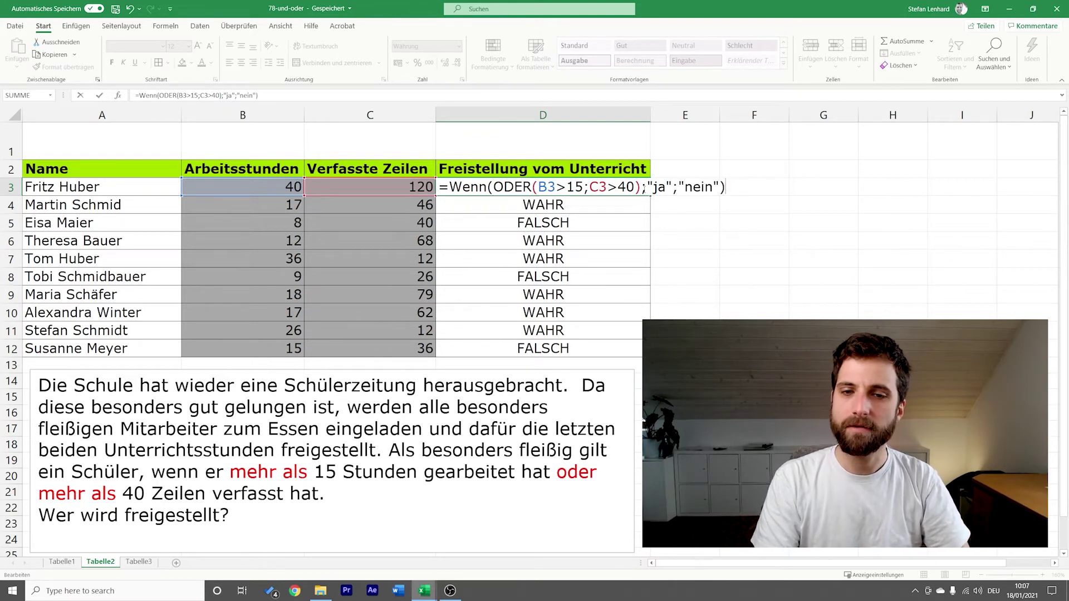
{"action": "key", "text": "Return"}
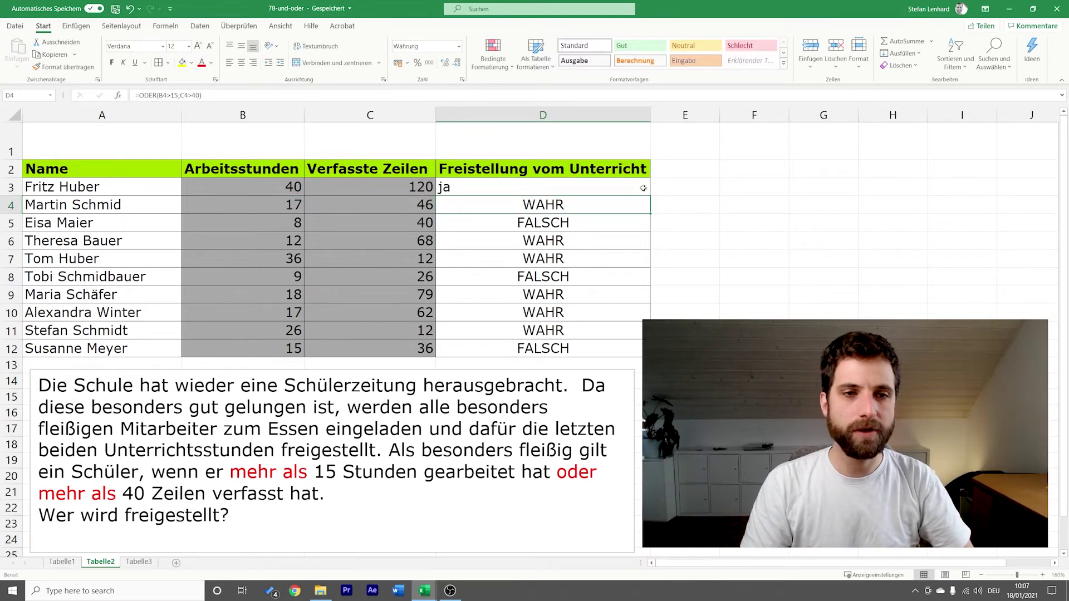
- Centre D3, fill it down to D12, and switch to sheet Tabelle3
{"action": "left_click", "coordinate": [640, 188]}
{"action": "left_click", "coordinate": [241, 63]}
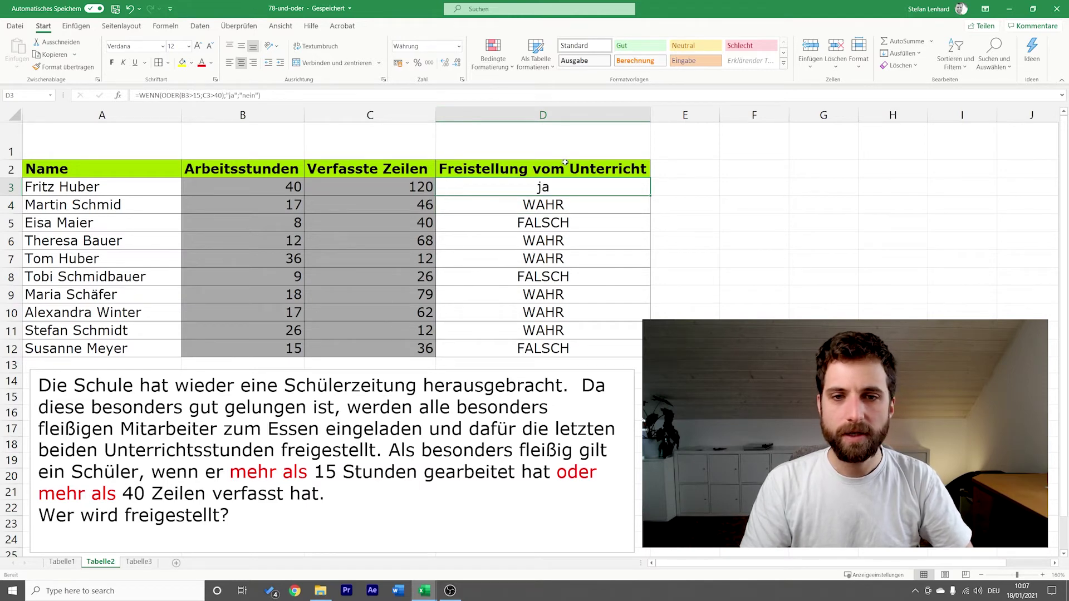
{"action": "left_click_drag", "start_coordinate": [648, 195], "coordinate": [600, 353]}
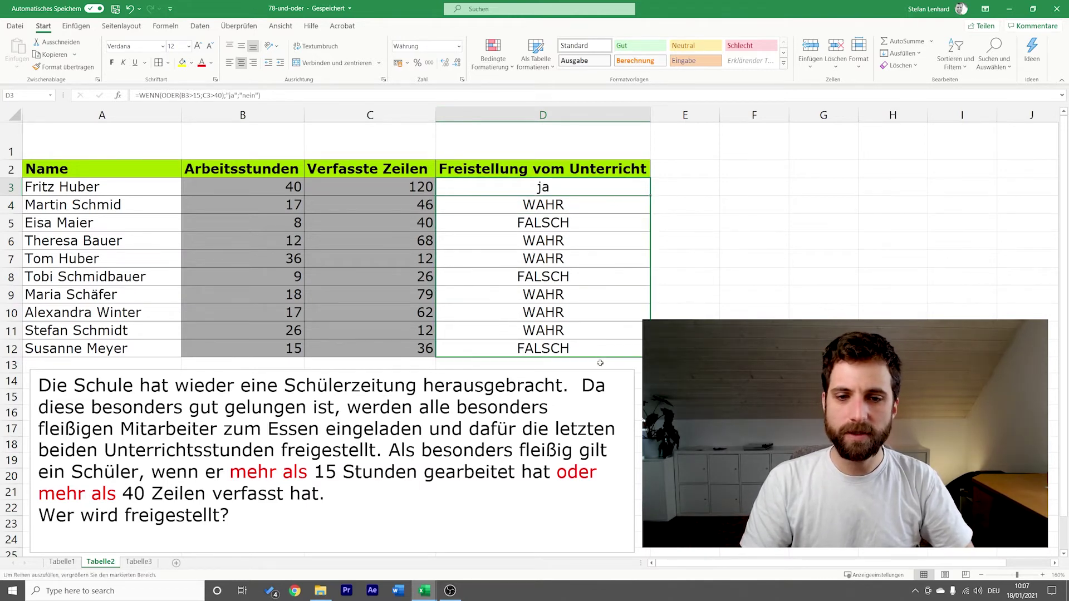
{"action": "left_click", "coordinate": [685, 330]}
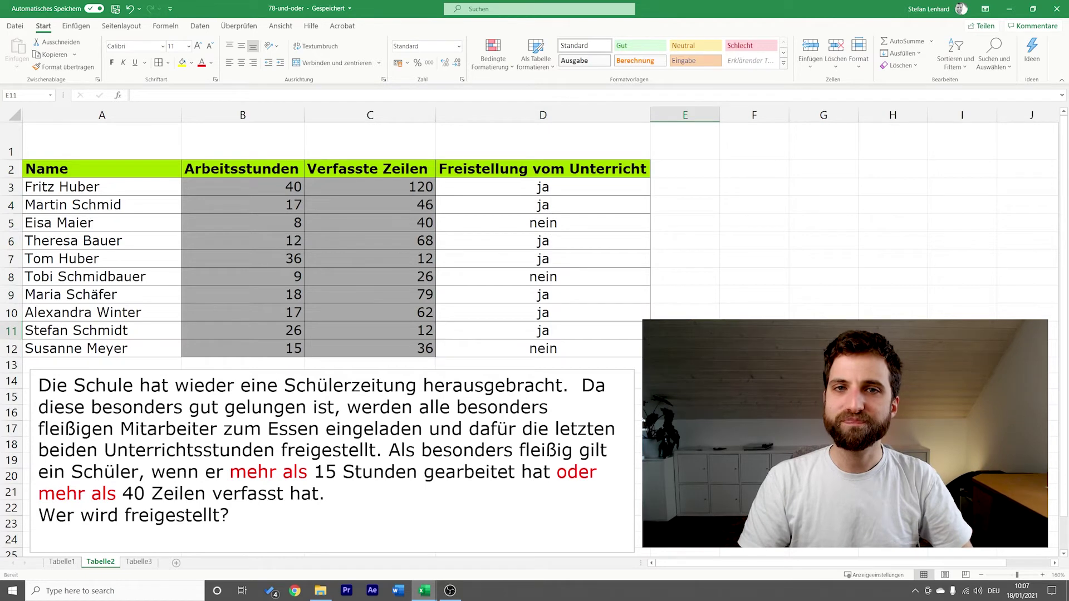
{"action": "left_click", "coordinate": [144, 563]}
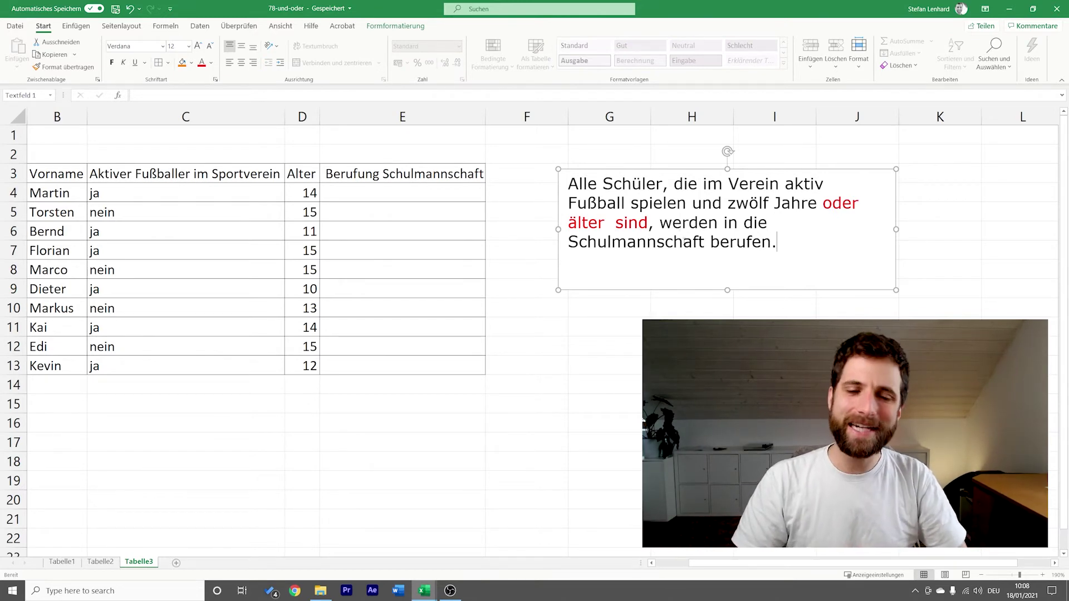
{"action": "left_click", "coordinate": [474, 194]}
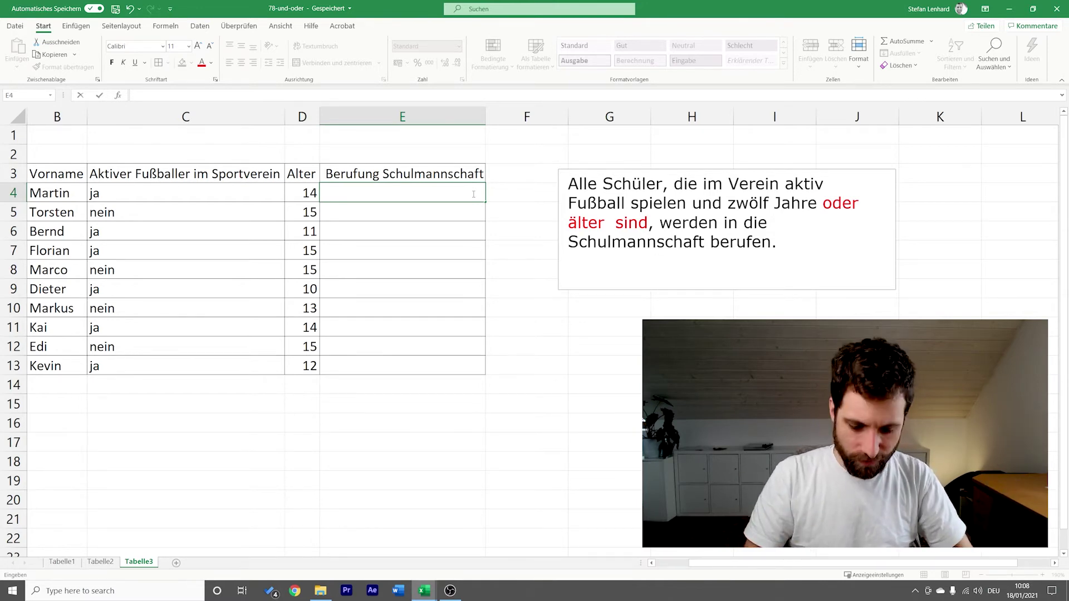
- Enter =UND(C4="ja";D4>=12) in E4, returning WAHR for the first student
{"action": "type", "text": "=UND("}
{"action": "left_click", "coordinate": [139, 187]}
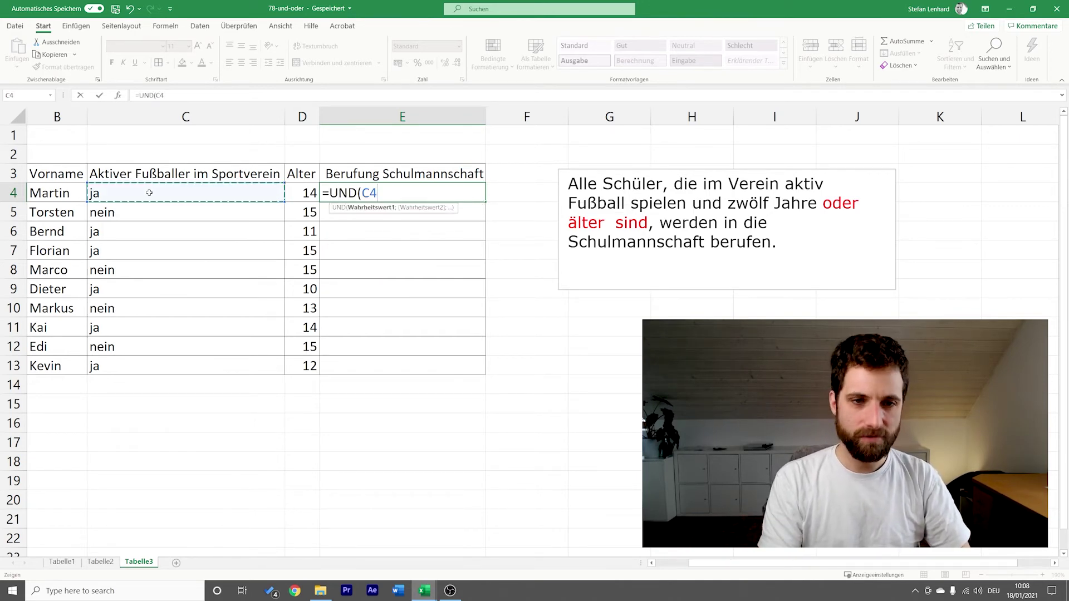
{"action": "type", "text": "=\"ja"}
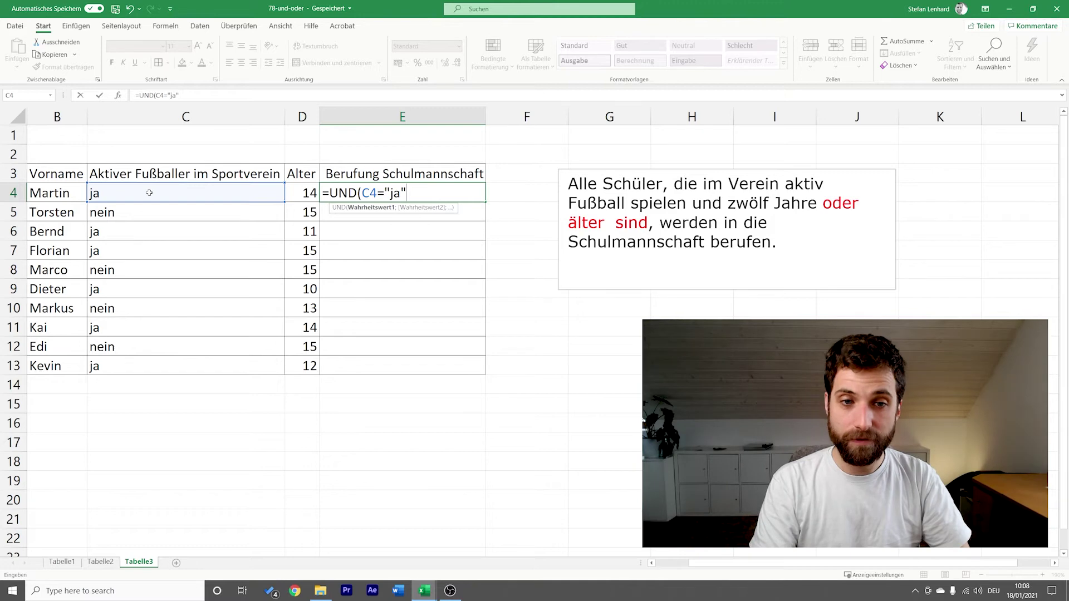
{"action": "type", "text": ";"}
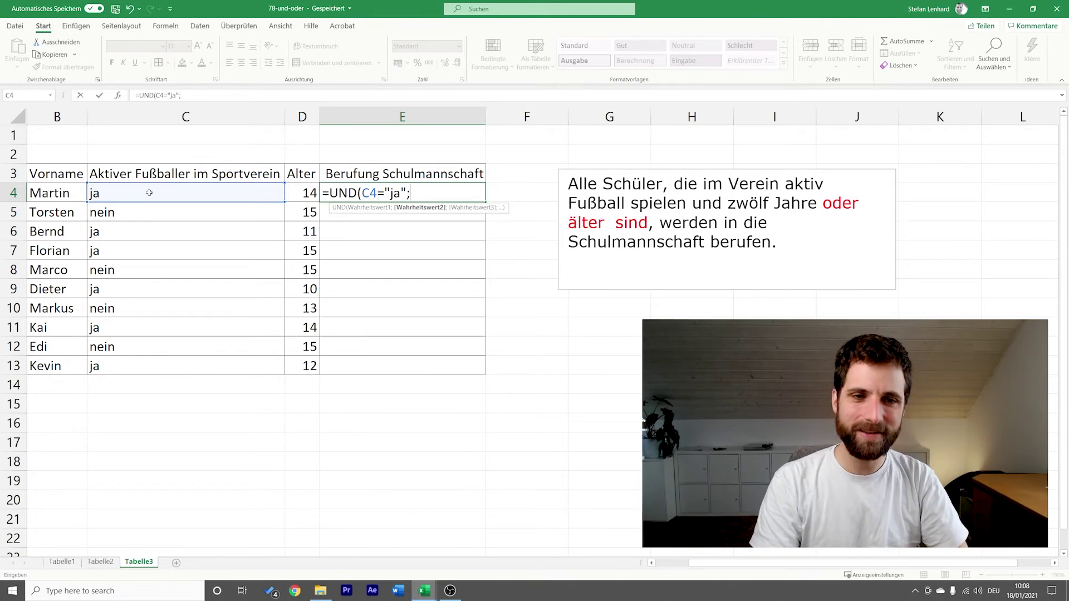
{"action": "left_click", "coordinate": [303, 192]}
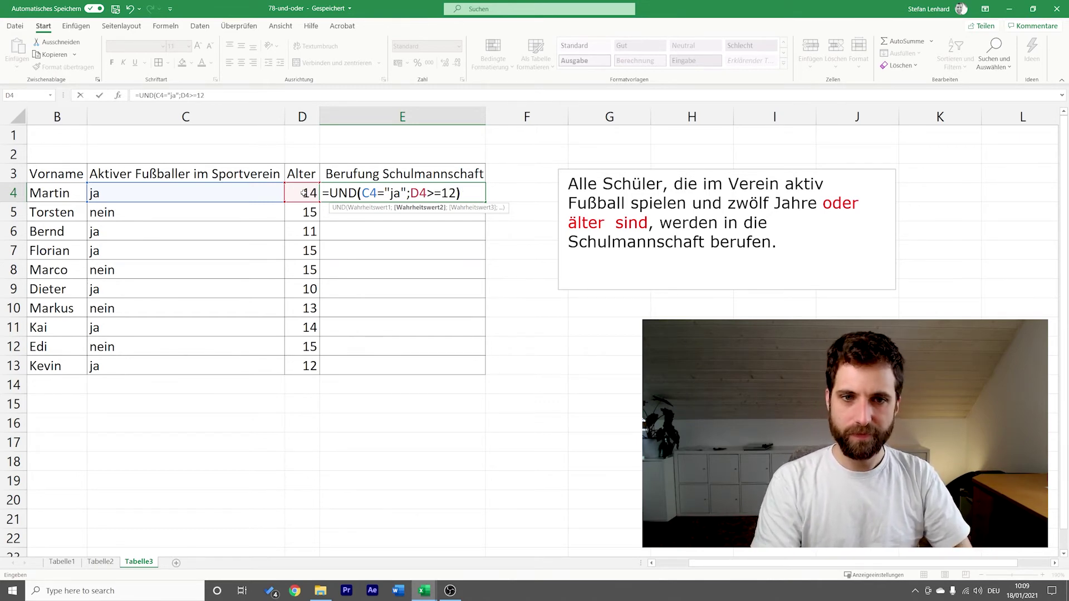
{"action": "key", "text": "Return"}
{"action": "left_click", "coordinate": [409, 181]}
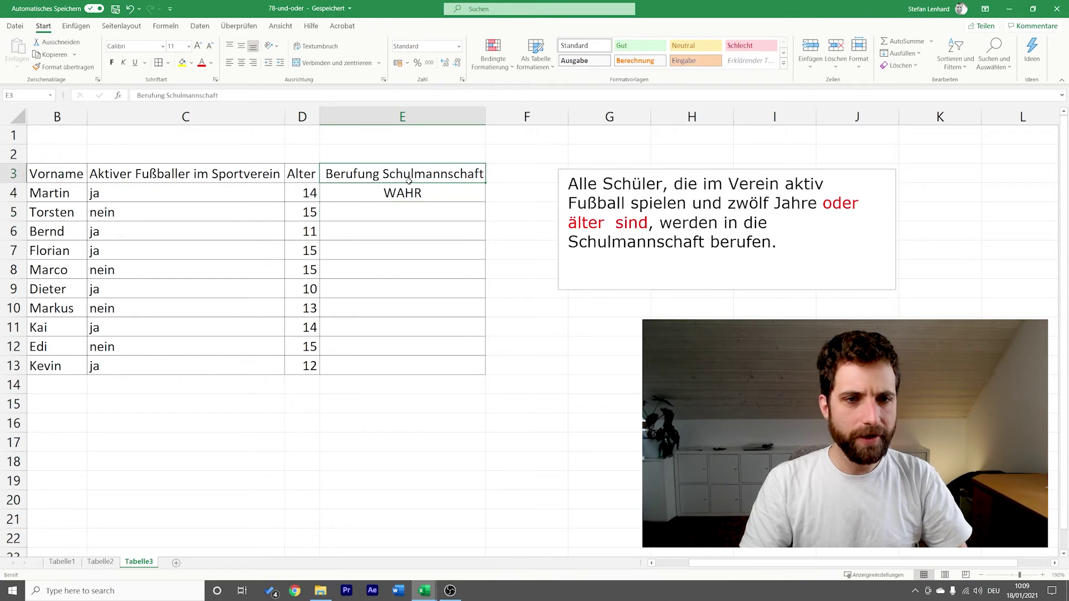
- Fill E4's UND formula down to E13, giving four WAHR and six FALSCH
{"action": "left_click", "coordinate": [467, 200]}
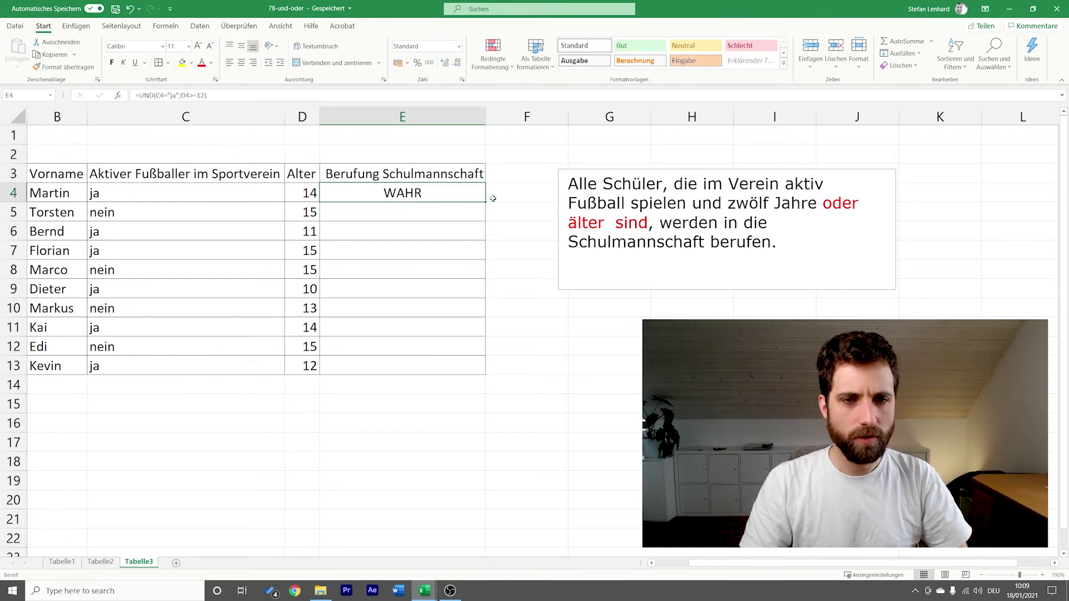
{"action": "left_click_drag", "start_coordinate": [486, 201], "coordinate": [484, 373]}
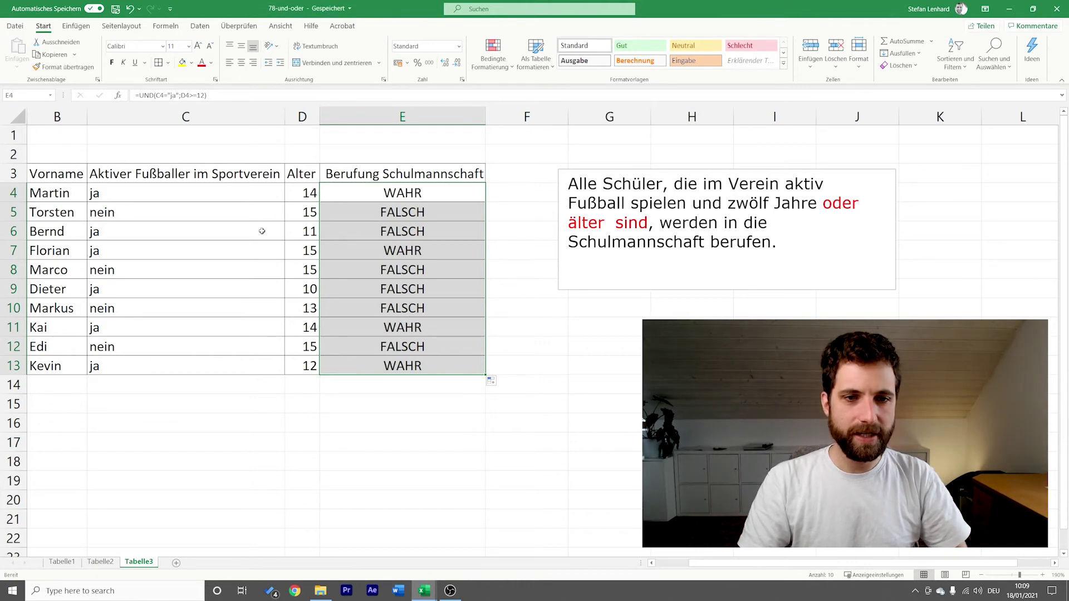
{"action": "left_click", "coordinate": [404, 193]}
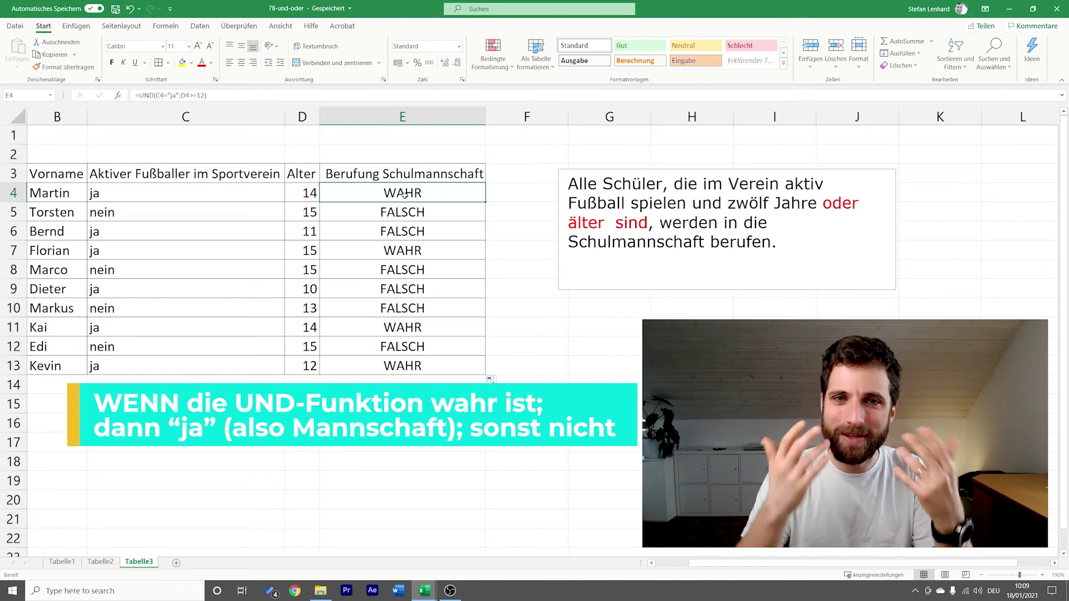
- Change E4 to =WENN(UND(C4="ja";D4>=12);"ja";"nein") and fill it down to E13
{"action": "double_click", "coordinate": [404, 193]}
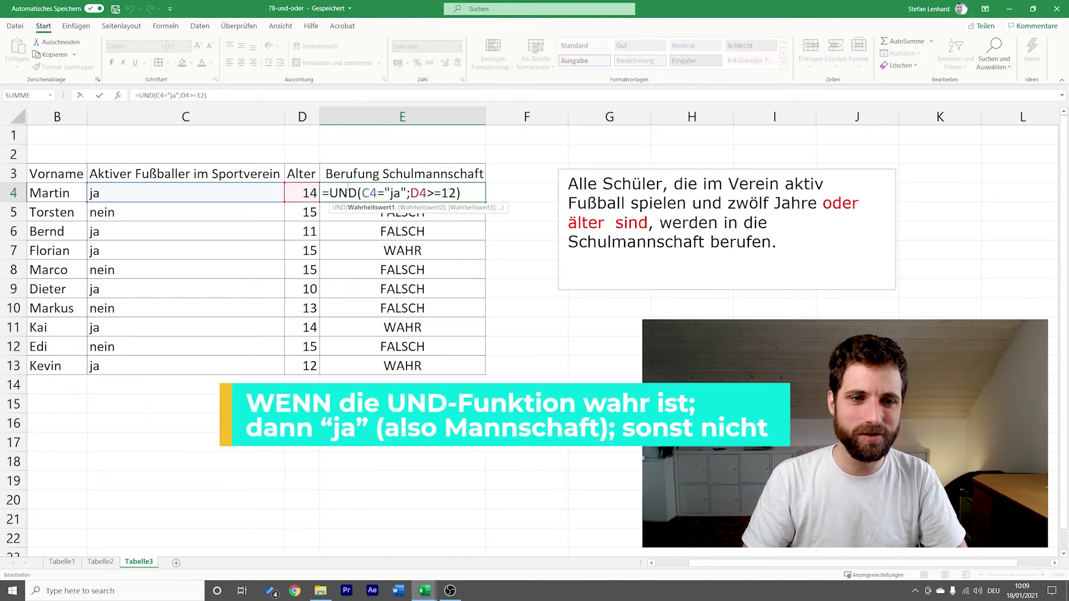
{"action": "left_click", "coordinate": [329, 194]}
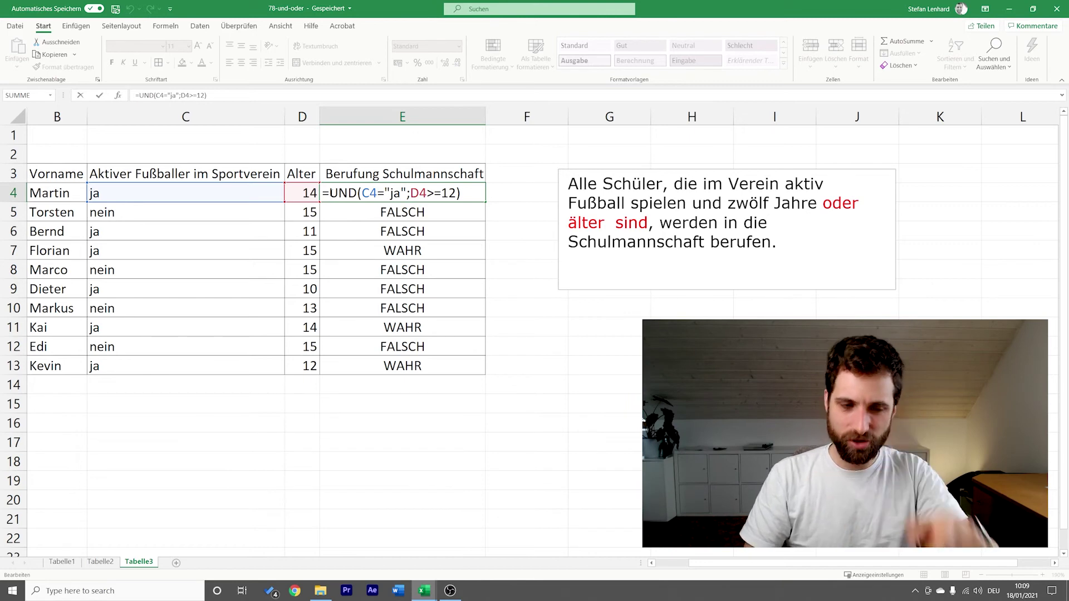
{"action": "type", "text": "Wenn("}
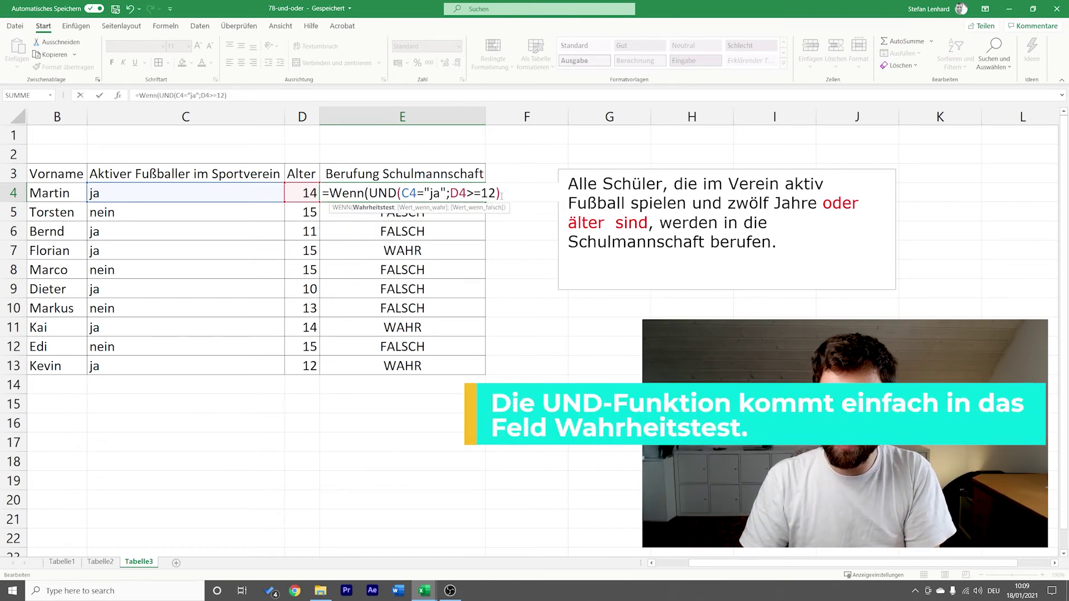
{"action": "key", "text": "End"}
{"action": "type", "text": ";"}
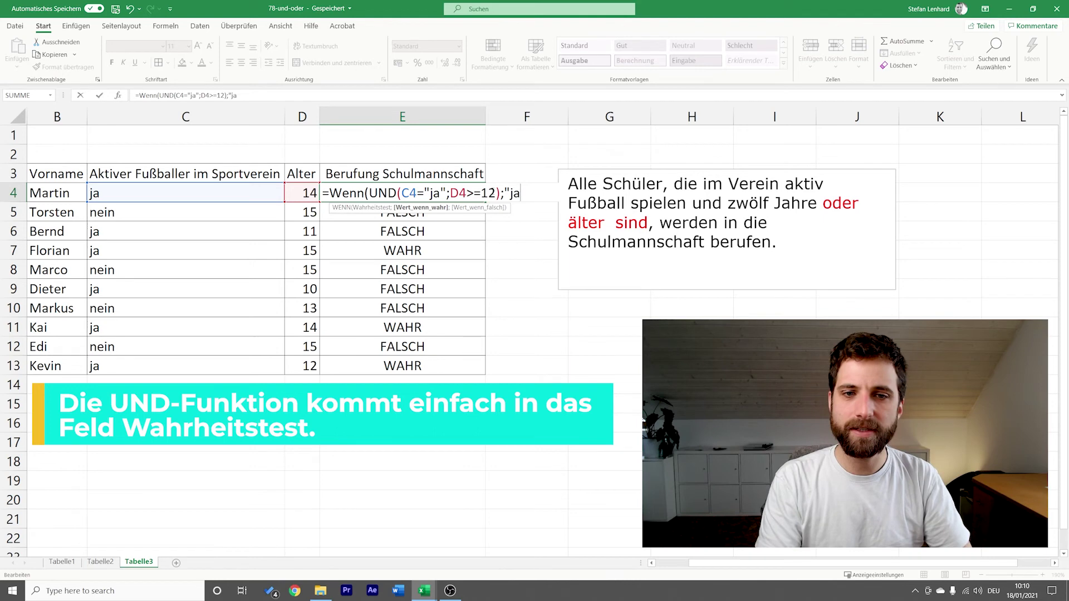
{"action": "type", "text": ";"}
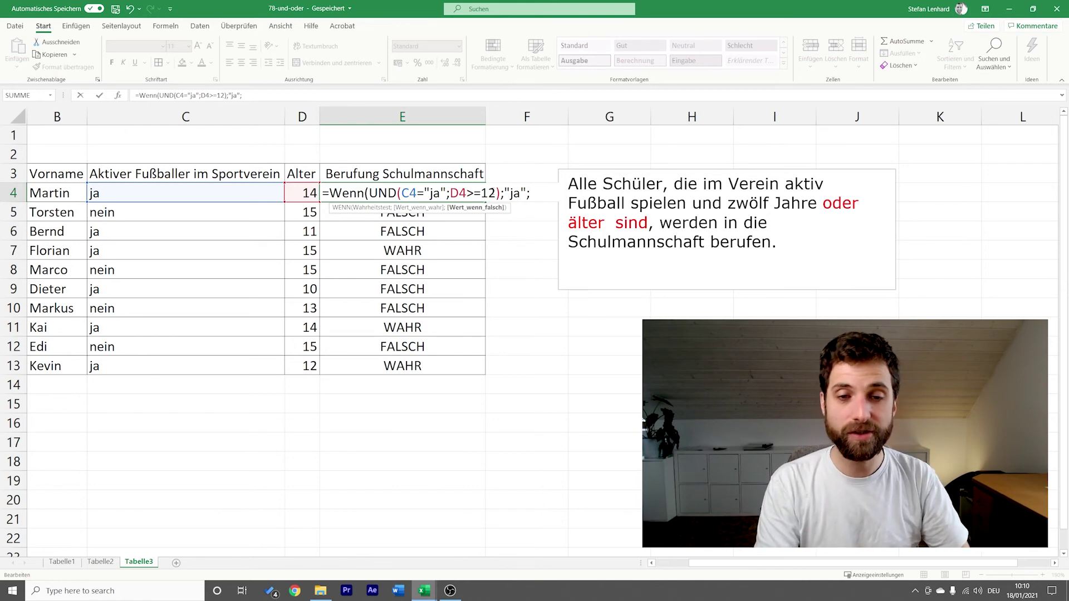
{"action": "type", "text": ")"}
{"action": "left_click", "coordinate": [482, 195]}
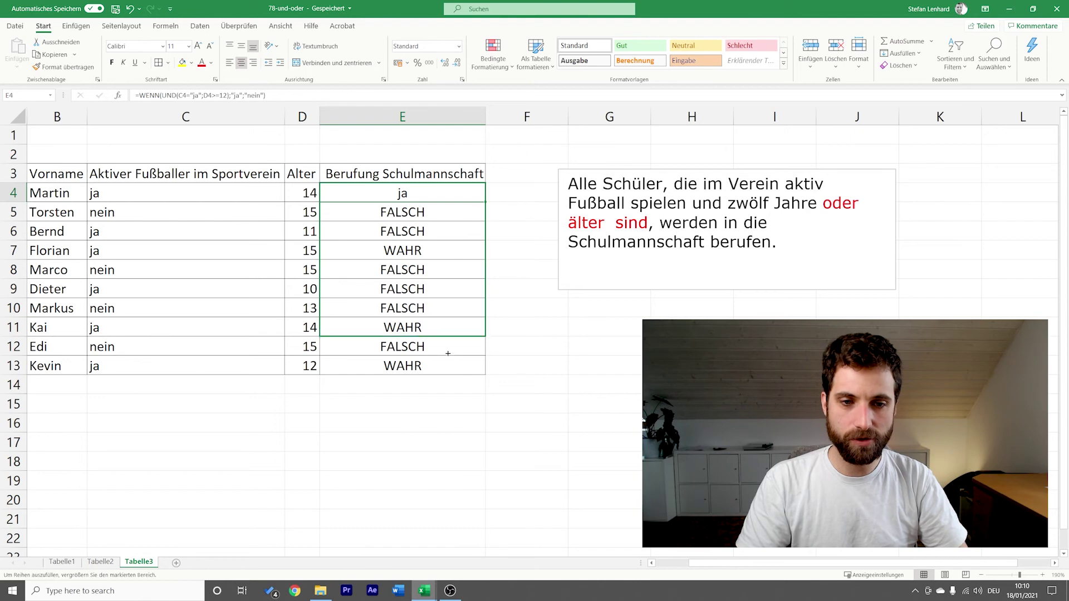
{"action": "left_click_drag", "start_coordinate": [448, 349], "coordinate": [448, 369]}
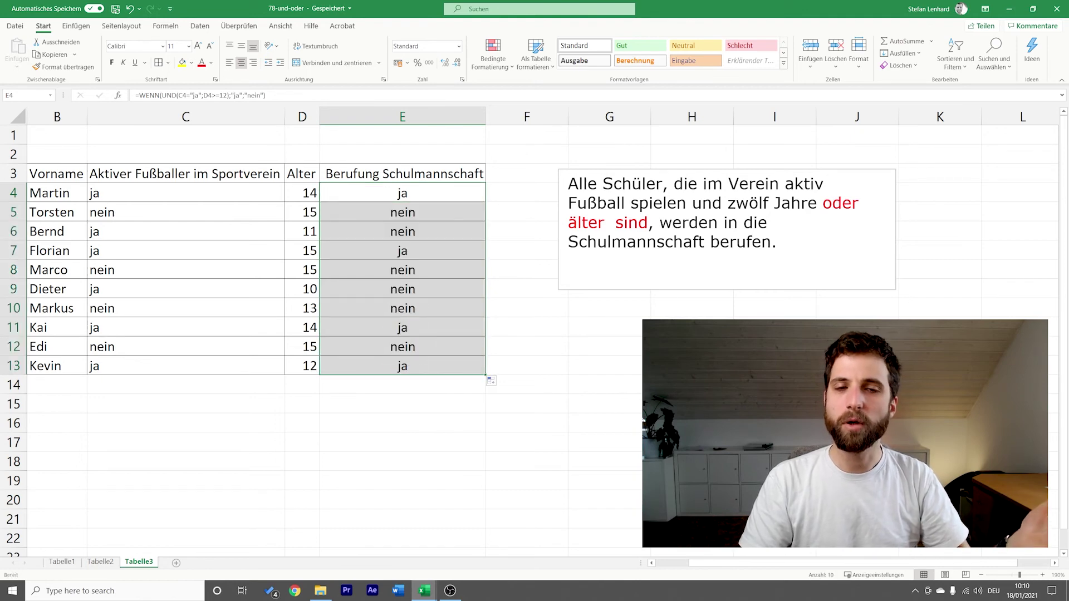